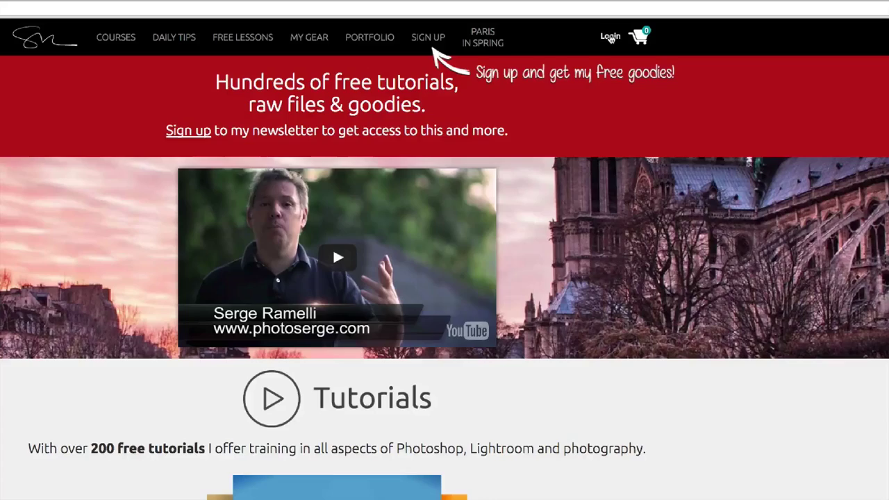
Log in to the PhotoSerge account and open the bit.ly source-files page
click(611, 37)
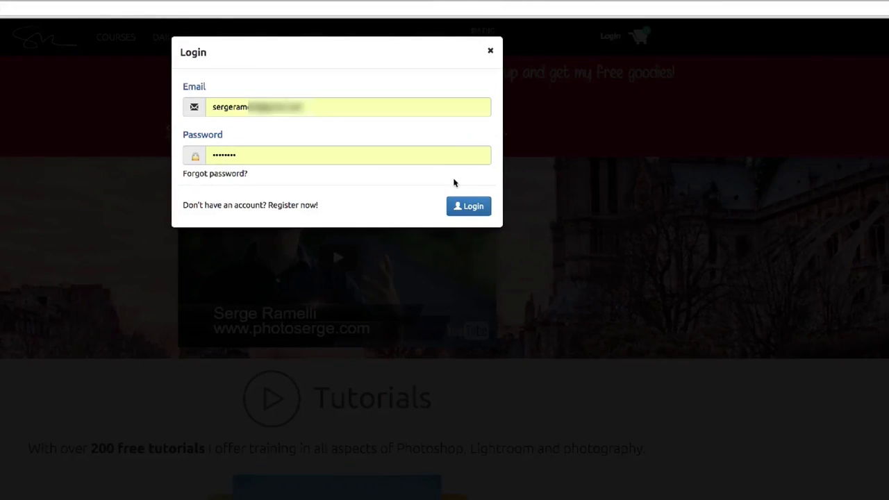
click(471, 205)
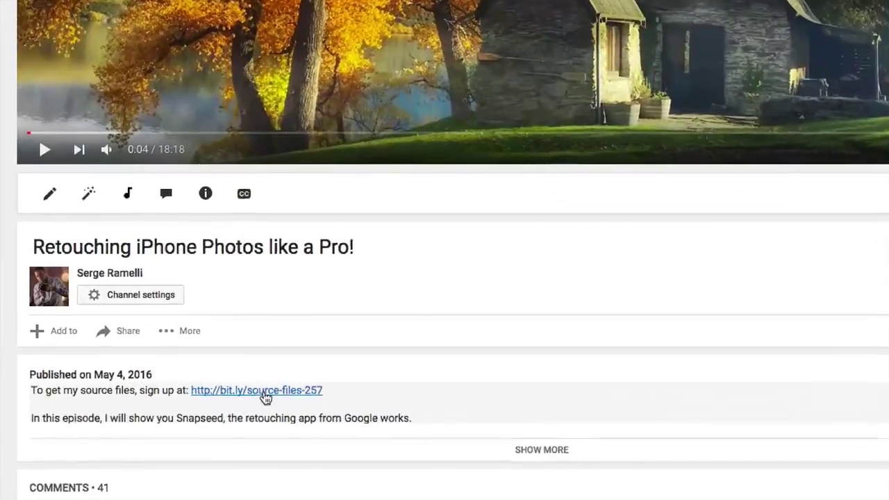
click(265, 393)
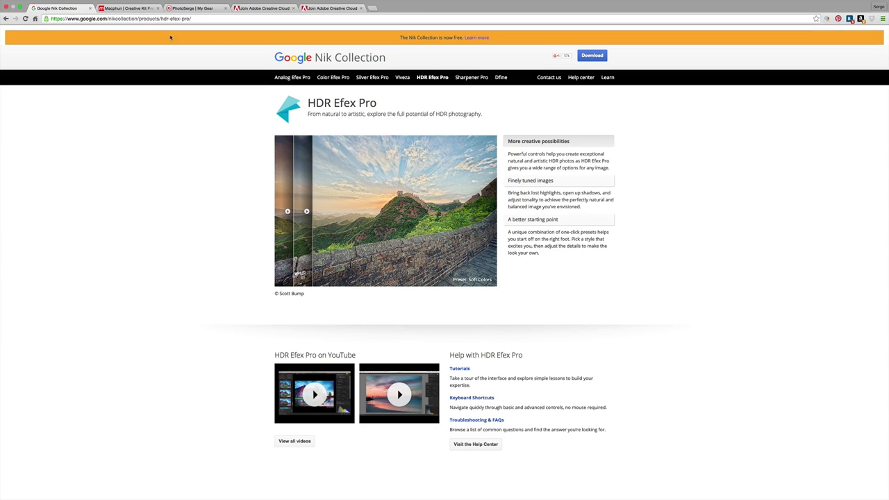
View the Macphun Aurora HDR page, then switch to Lightroom's Develop module
click(123, 8)
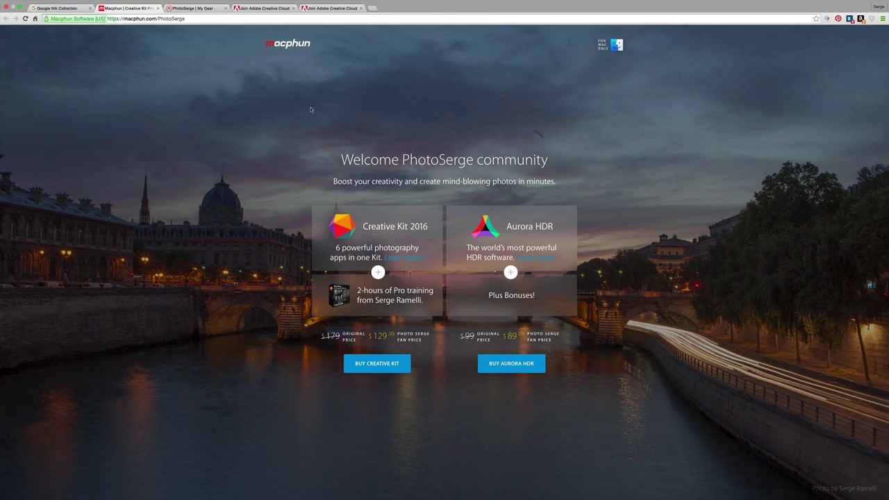
key(super+Tab)
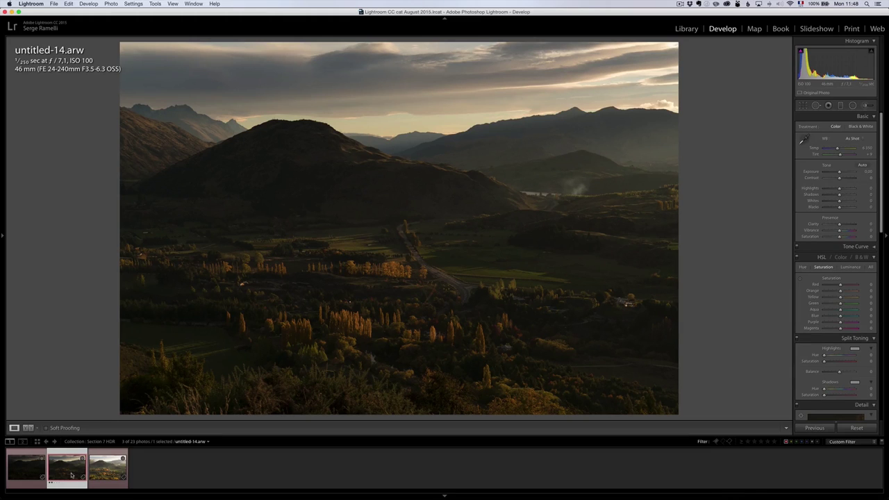
click(110, 471)
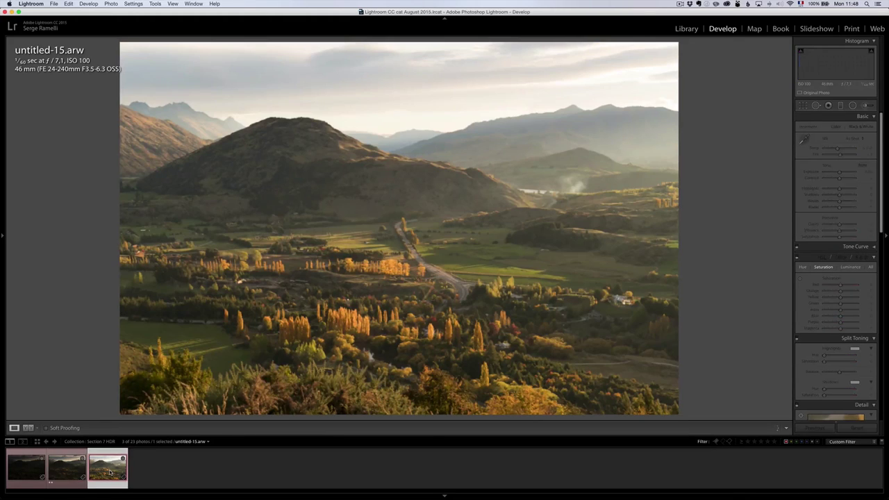
click(27, 468)
click(67, 470)
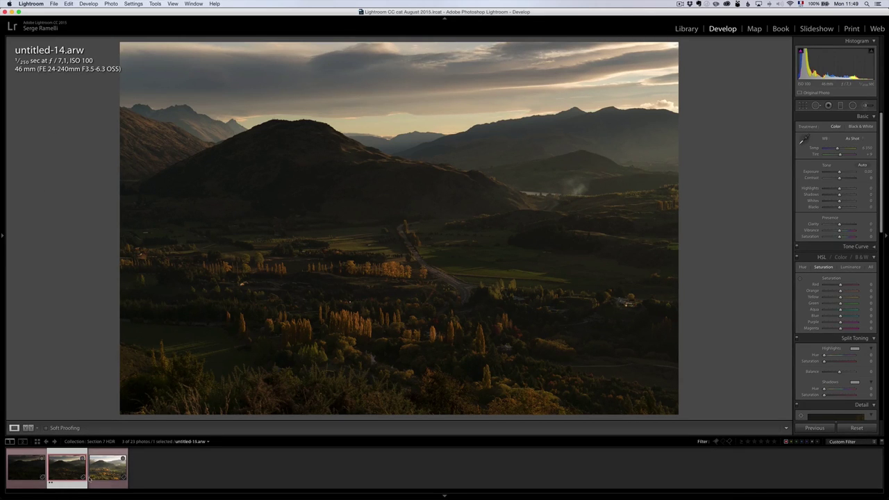
click(107, 467)
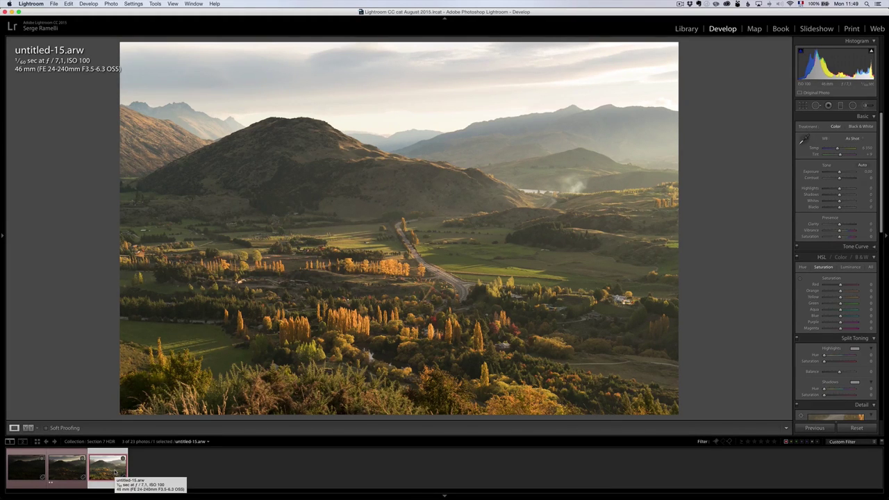
click(74, 472)
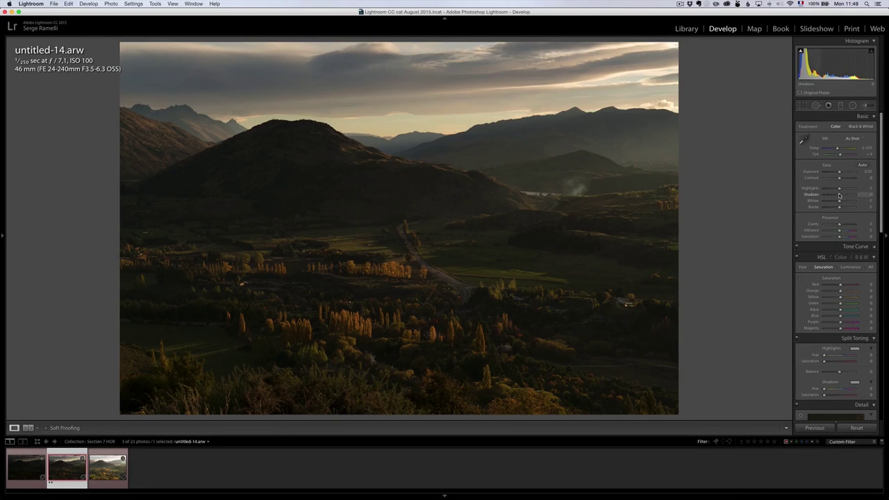
Lift Shadows, set Exposure to +0.50 and Vibrance to +41 on untitled-14.arw
mouse_move(840, 196)
mouse_down()
mouse_move(853, 196)
mouse_move(834, 190)
mouse_move(846, 203)
mouse_move(835, 209)
mouse_move(848, 202)
mouse_up()
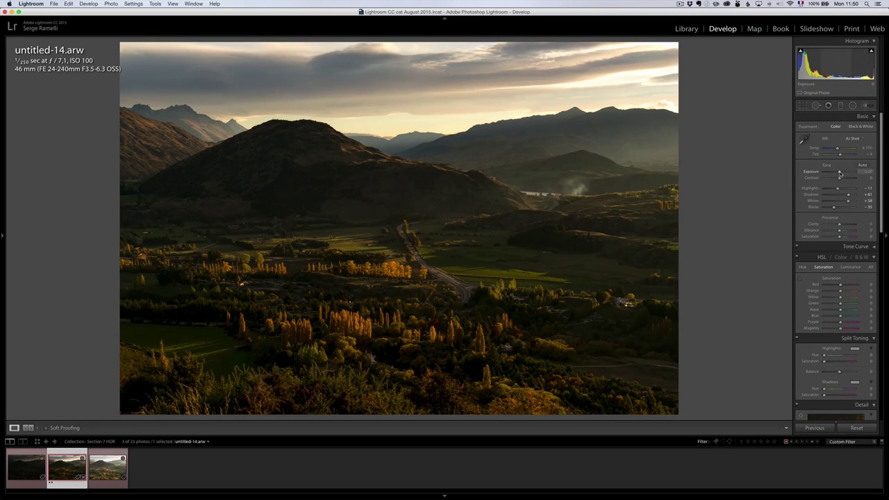
drag(840, 172, 842, 173)
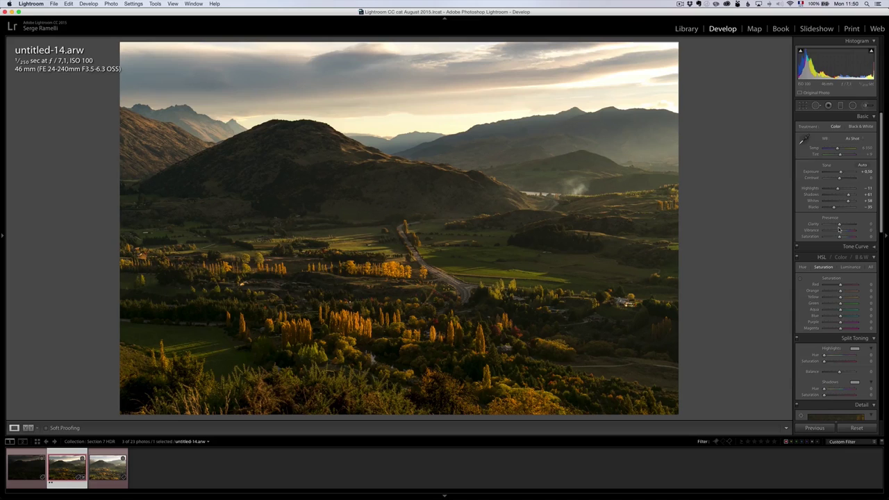
drag(840, 229, 845, 232)
Set white balance to Daylight, after trying Shade, and nudge Tint slightly toward magenta
click(853, 142)
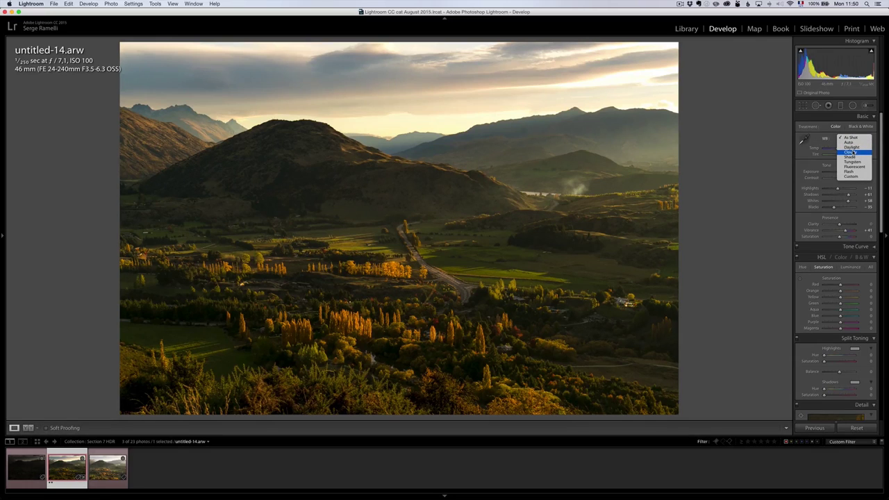
click(854, 149)
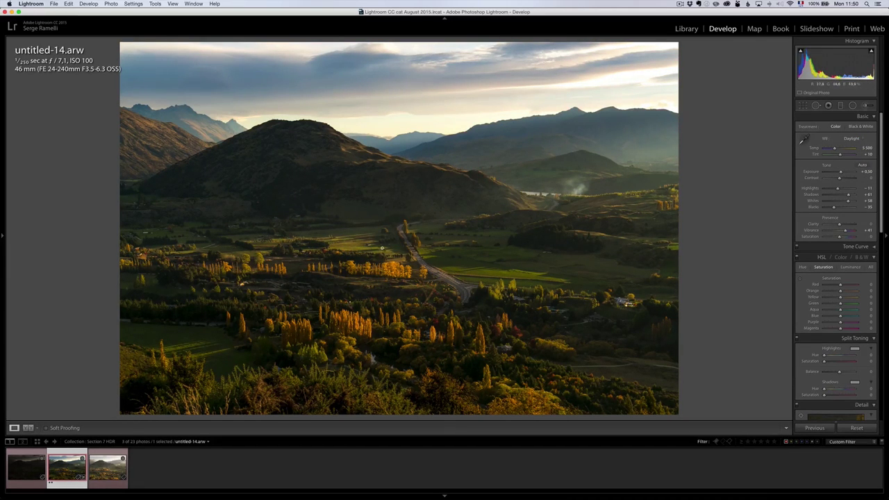
click(850, 144)
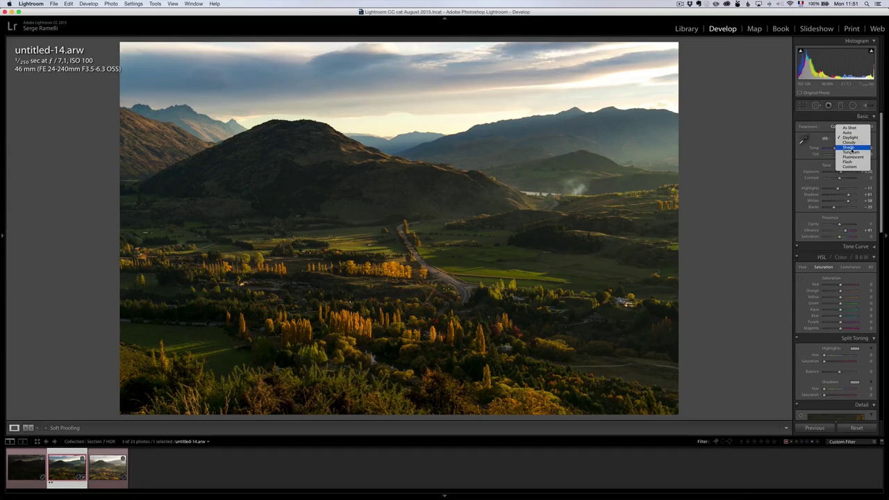
click(849, 147)
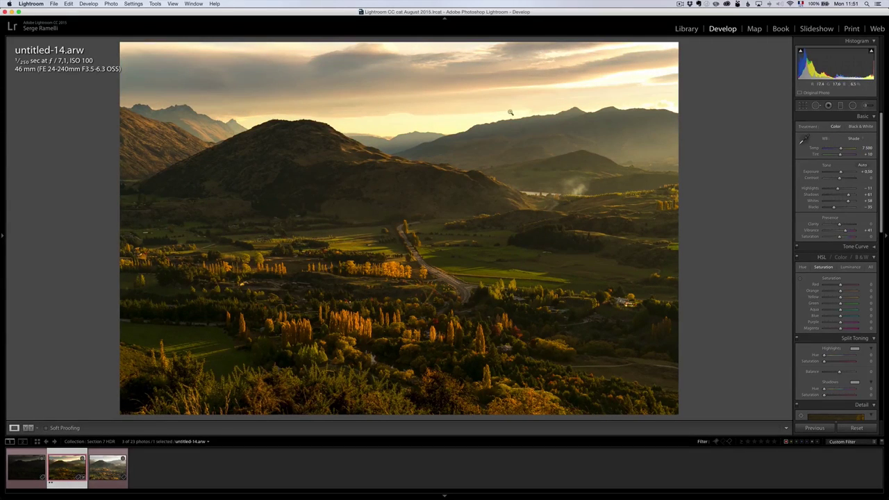
click(855, 141)
click(854, 128)
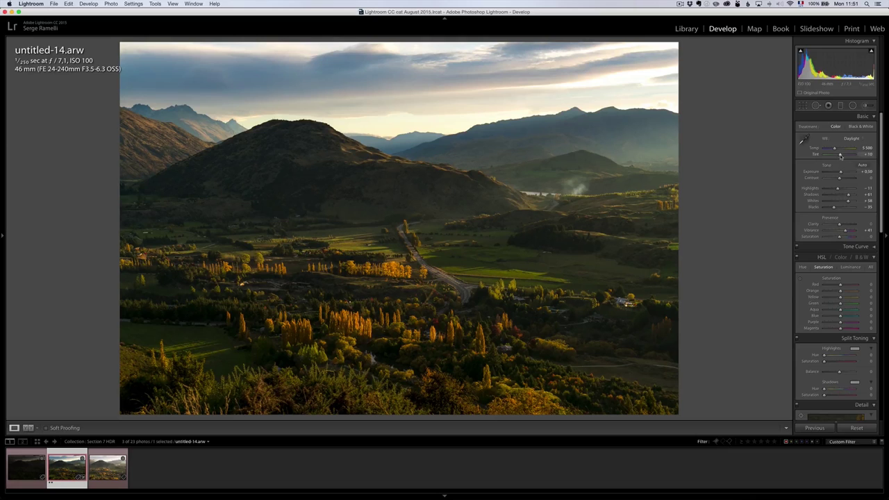
drag(840, 155, 842, 156)
Apply the Camera Landscape profile in Camera Calibration
scroll(846, 180, down, 10)
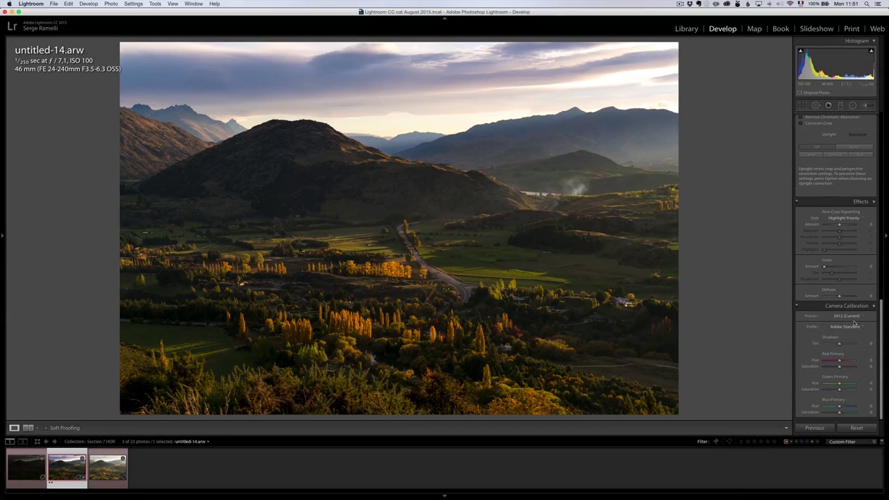
click(856, 330)
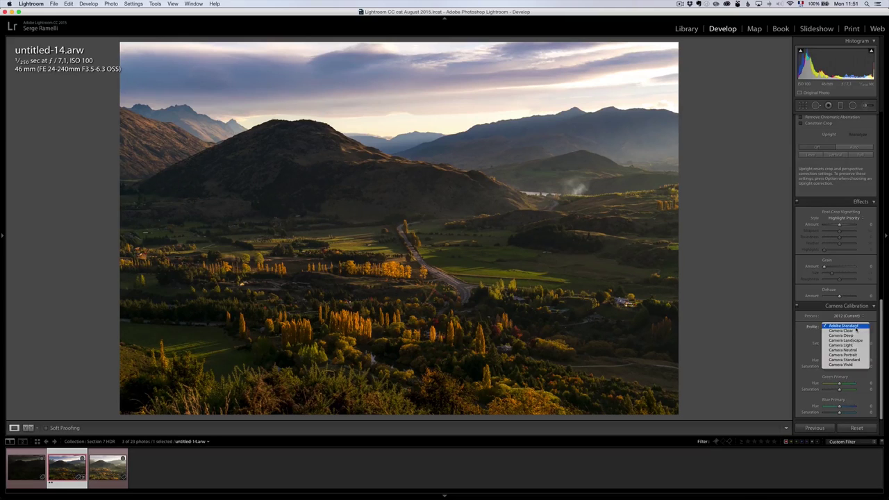
click(846, 340)
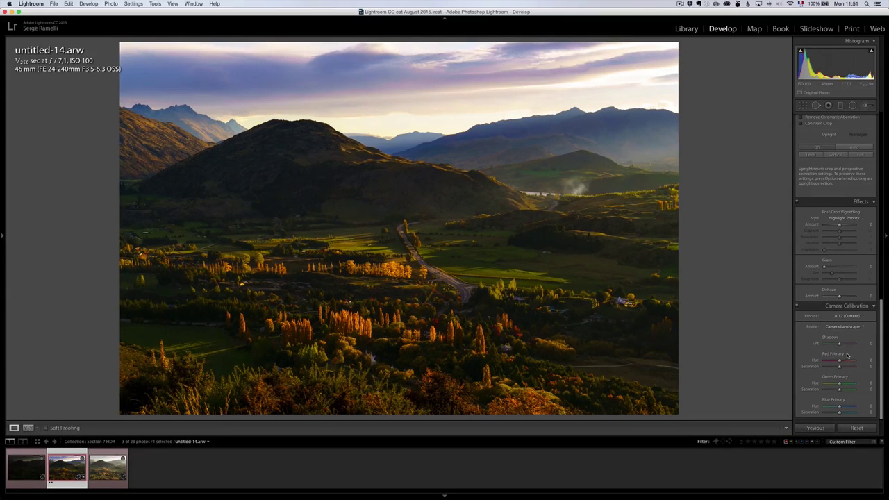
Push Shadows to +83 and inspect the hill ridge and trees at 1:1
scroll(846, 294, up, 3)
scroll(846, 294, up, 15)
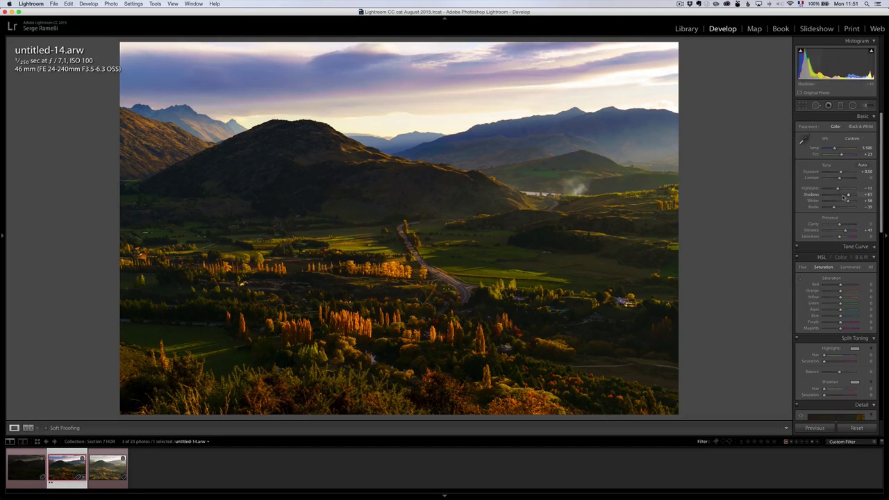
drag(847, 196, 841, 174)
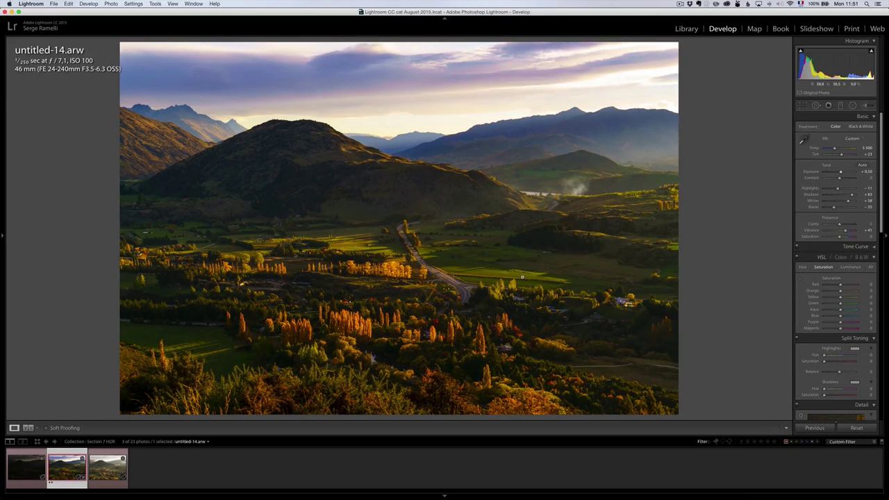
click(457, 203)
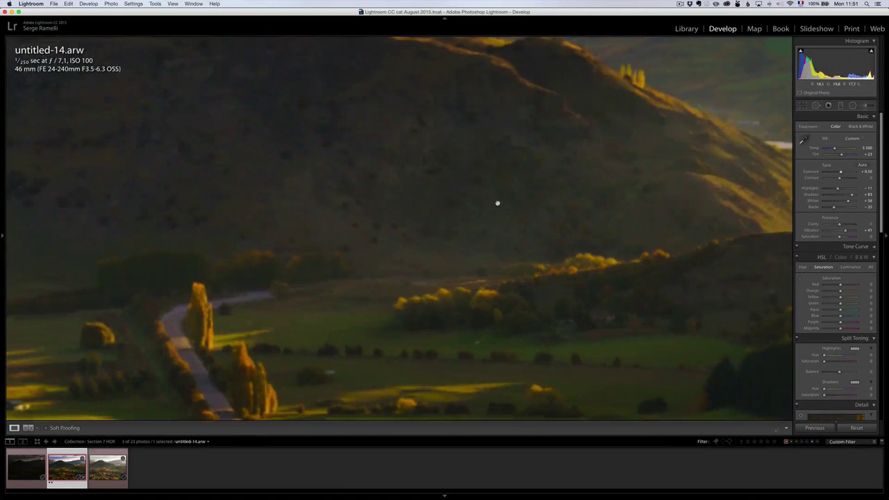
drag(492, 181, 498, 266)
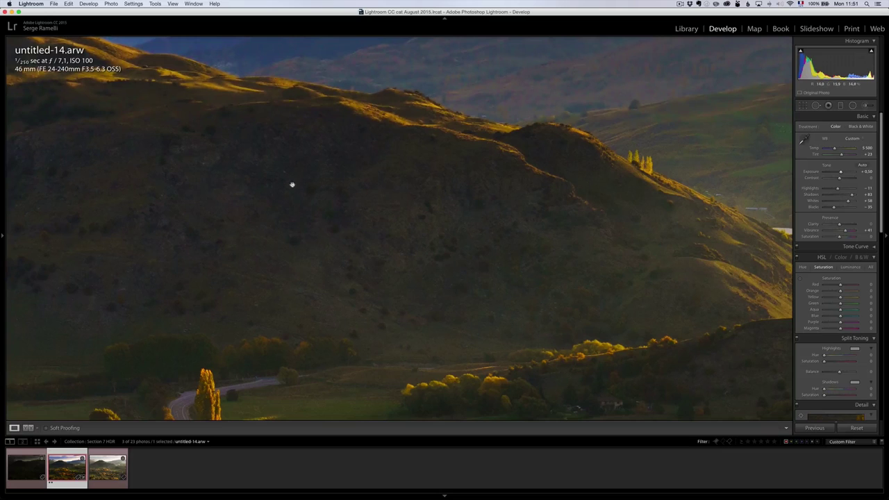
drag(459, 136, 446, 224)
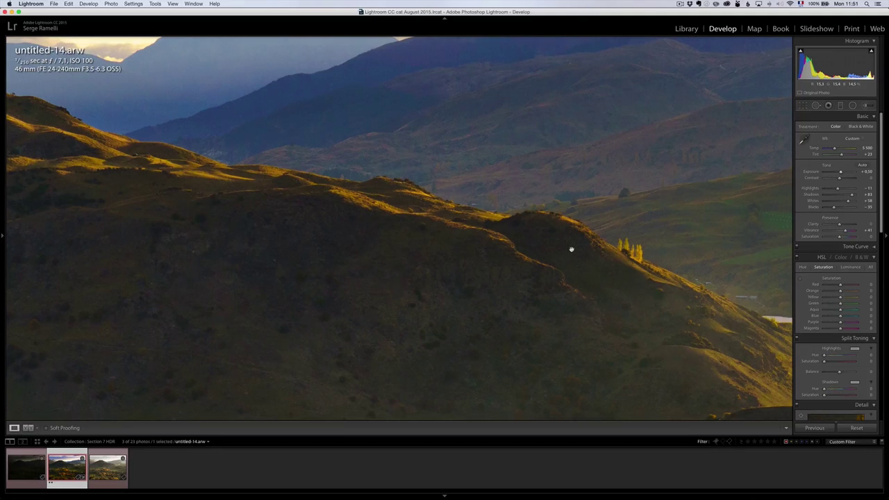
Set Luminance noise reduction to 14, sharpening Amount 58 and Masking about 53, previewing the mask
scroll(832, 267, down, 10)
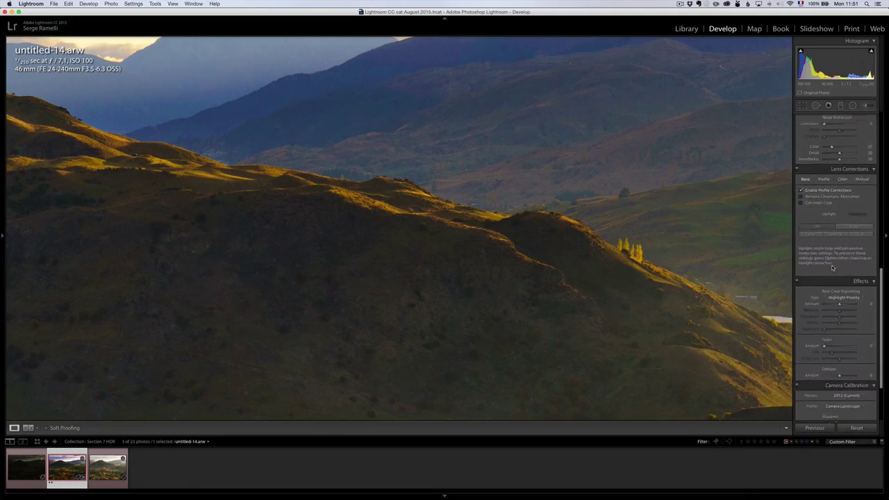
scroll(833, 268, up, 4)
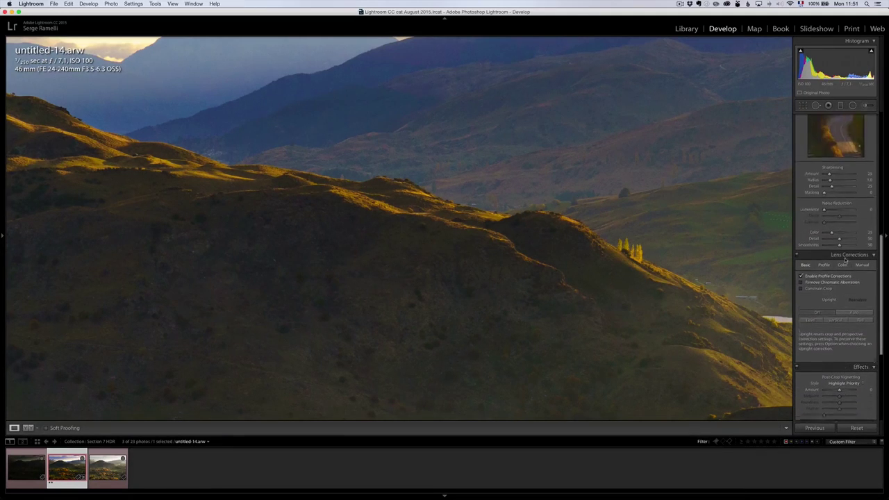
drag(824, 226, 830, 227)
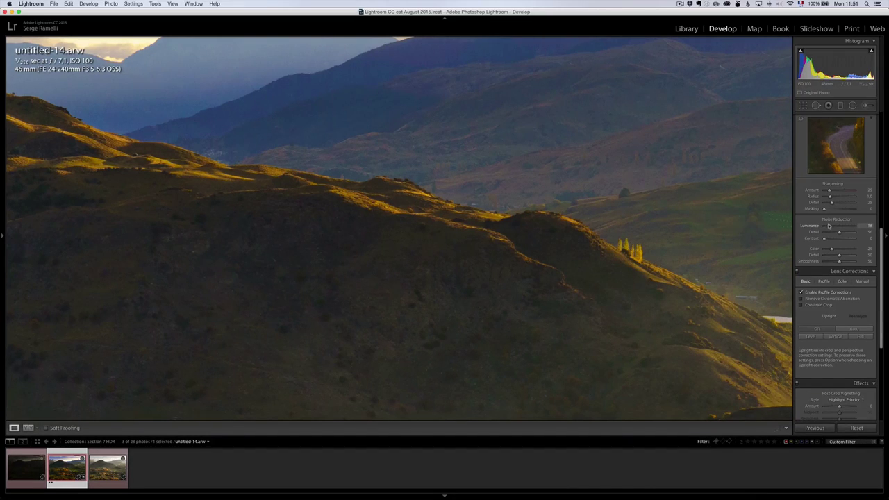
drag(829, 190, 837, 192)
click(840, 210)
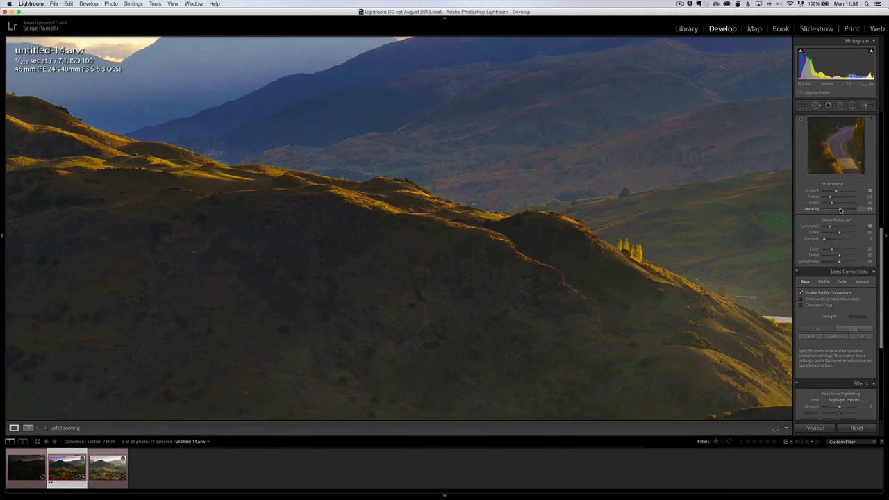
alt+click(840, 209)
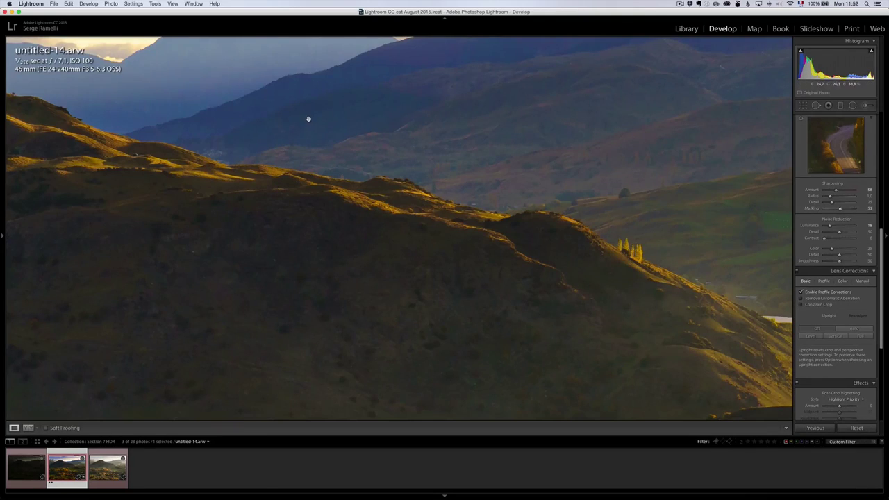
Select the other two bracketed exposures and synchronize untitled-14.arw's develop settings to them
drag(308, 119, 430, 230)
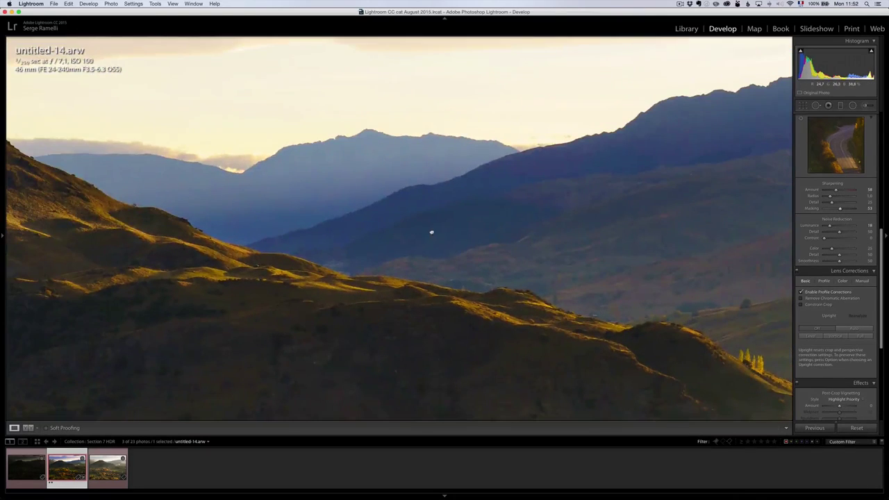
click(514, 234)
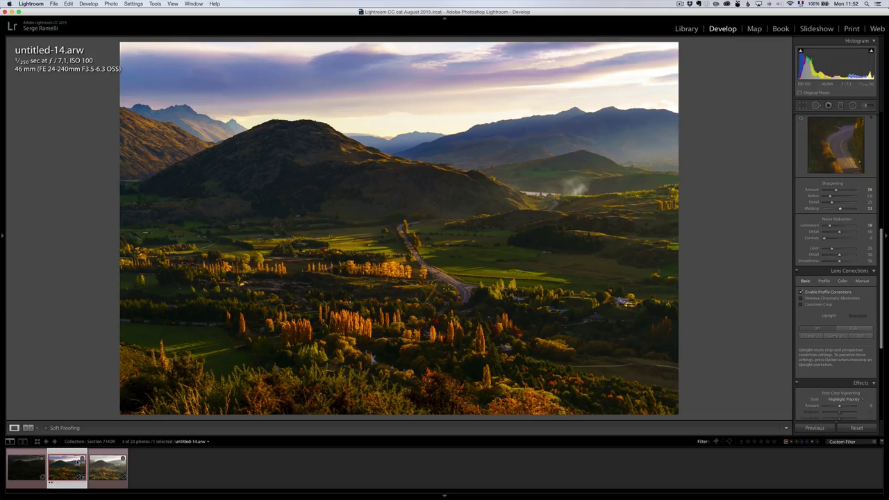
super+click(23, 478)
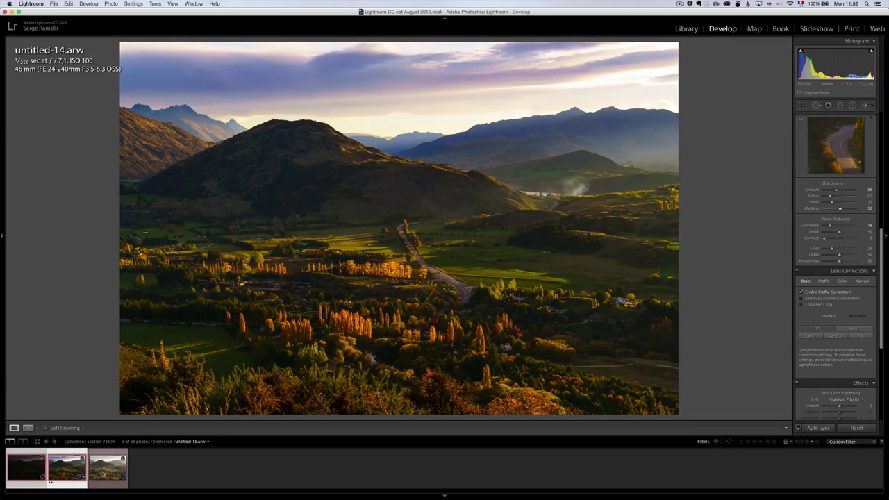
super+click(107, 468)
click(818, 428)
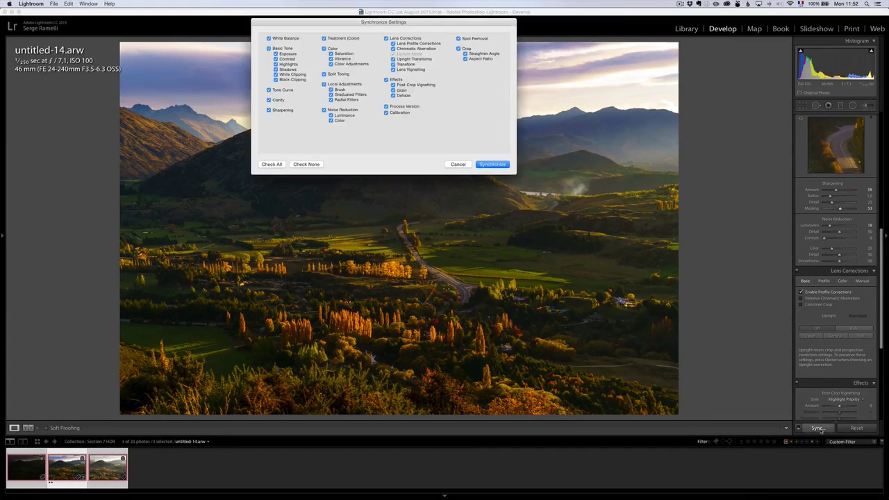
click(491, 164)
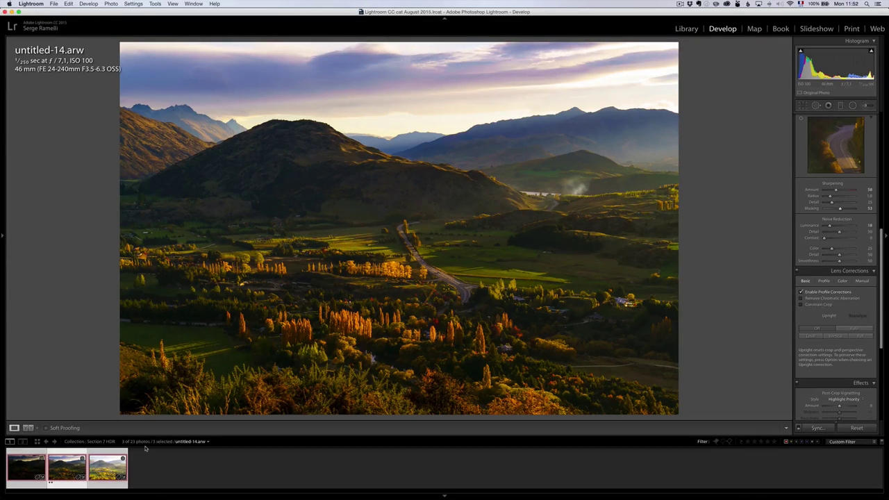
Export the three bracketed photos to Aurora HDR Pro as TIFFs with Lightroom adjustments
right_click(107, 464)
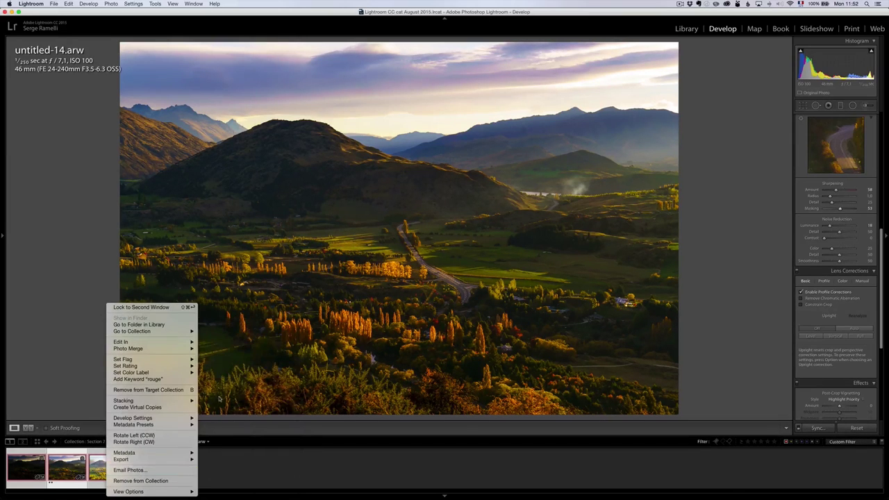
mouse_move(169, 460)
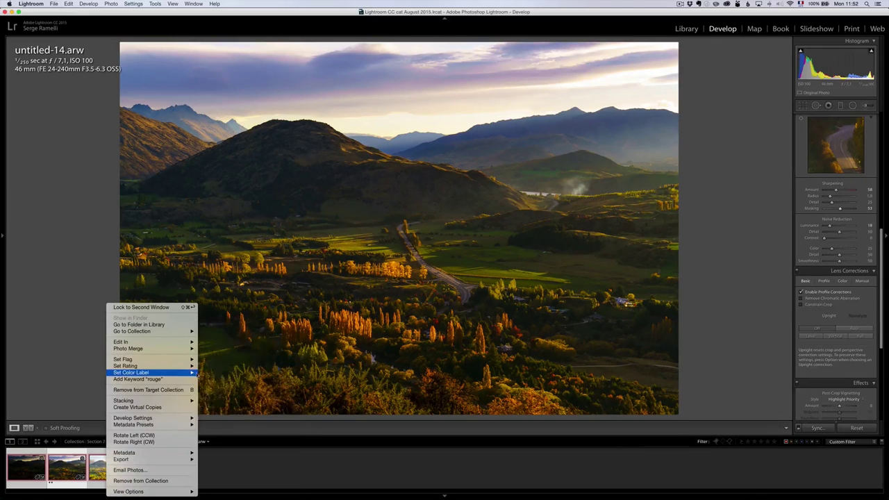
mouse_move(167, 459)
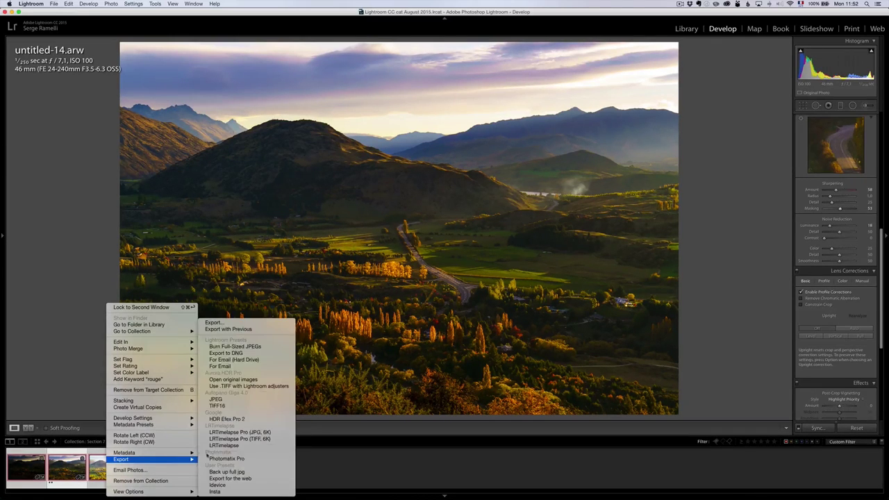
click(275, 388)
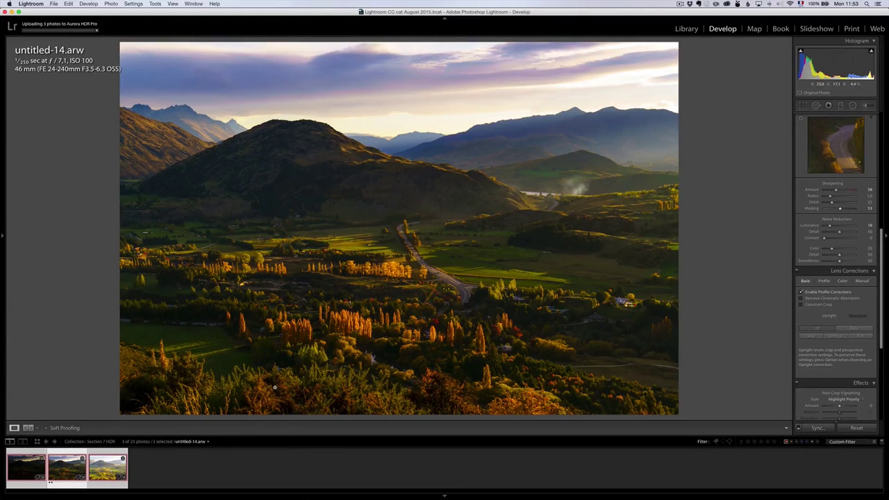
Export the same three bracketed photos to HDR Efex Pro 2
right_click(109, 470)
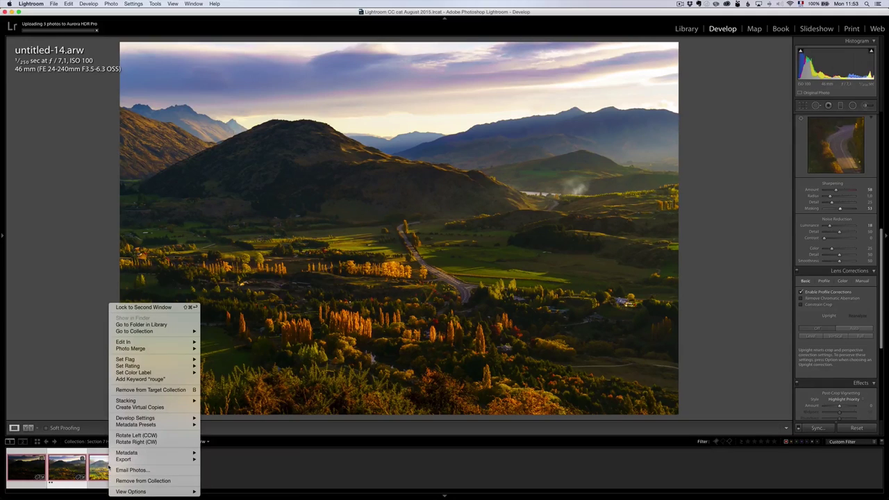
mouse_move(121, 461)
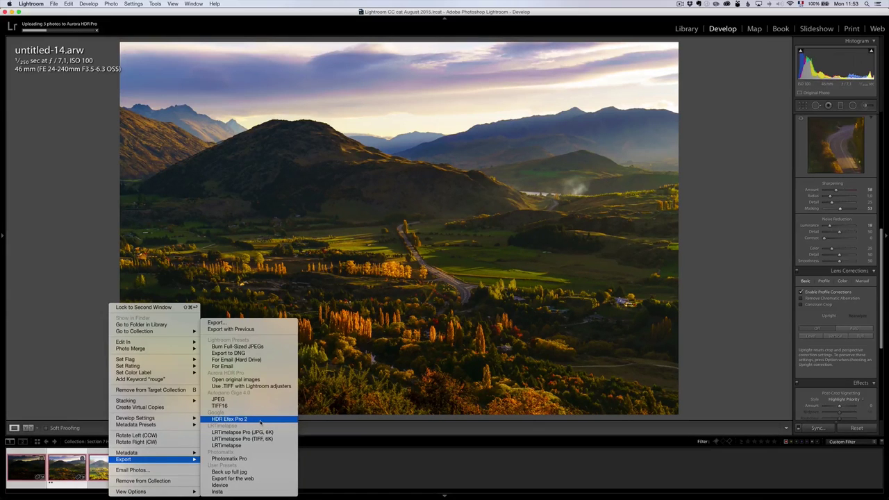
click(258, 419)
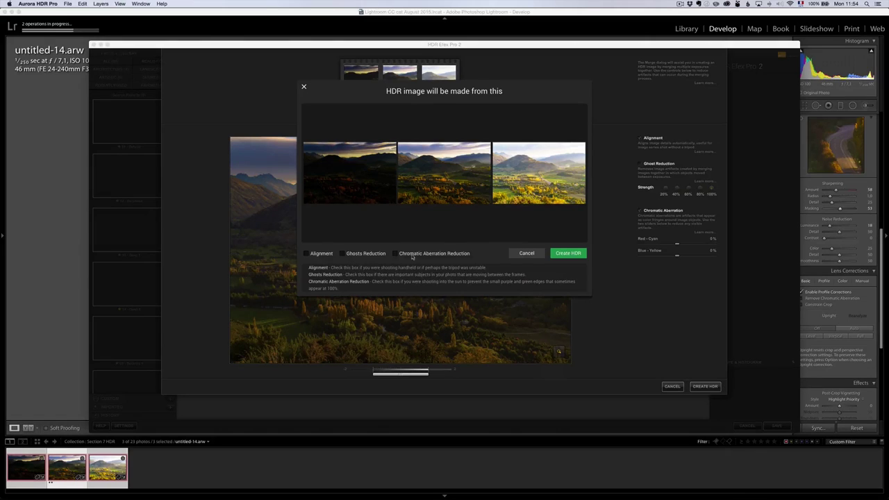
Create an aligned HDR in Aurora HDR Pro, then create the merge in HDR Efex Pro 2
click(321, 254)
click(567, 253)
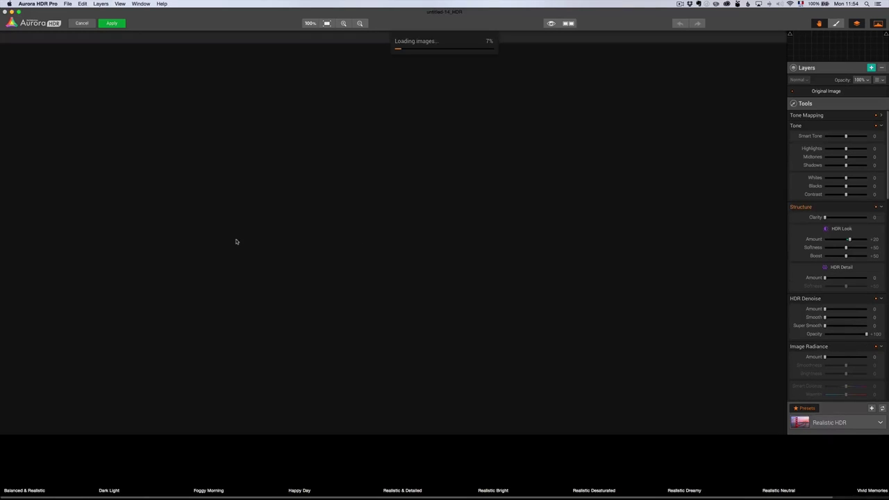
key(super+Tab)
click(278, 260)
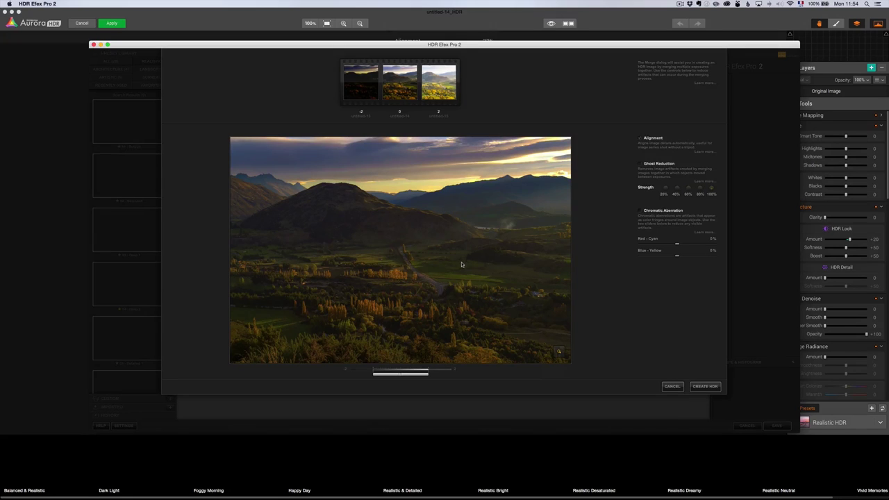
click(714, 386)
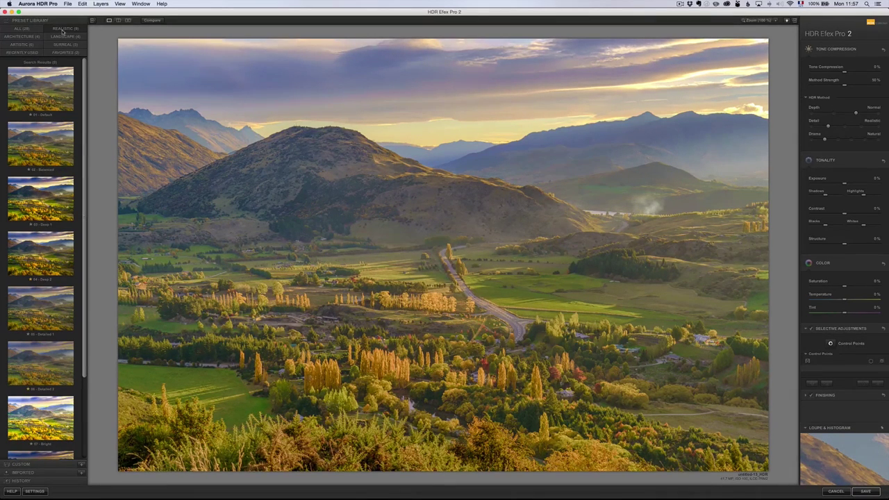
click(42, 87)
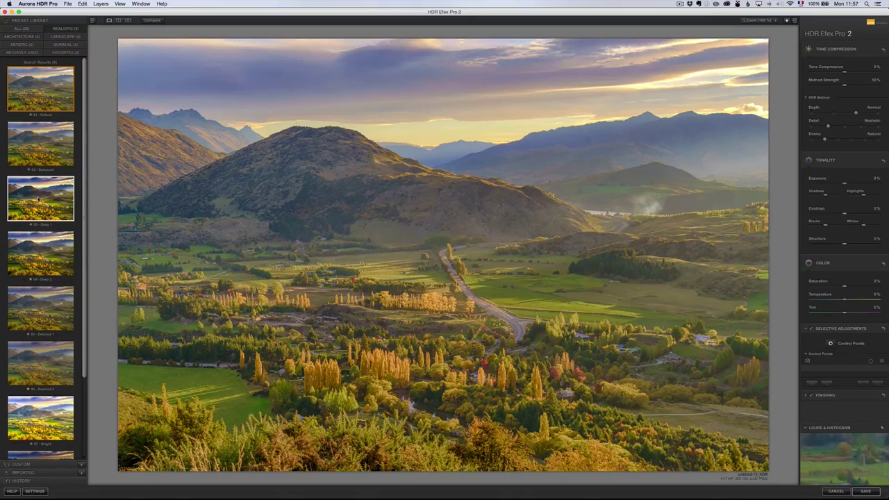
click(39, 201)
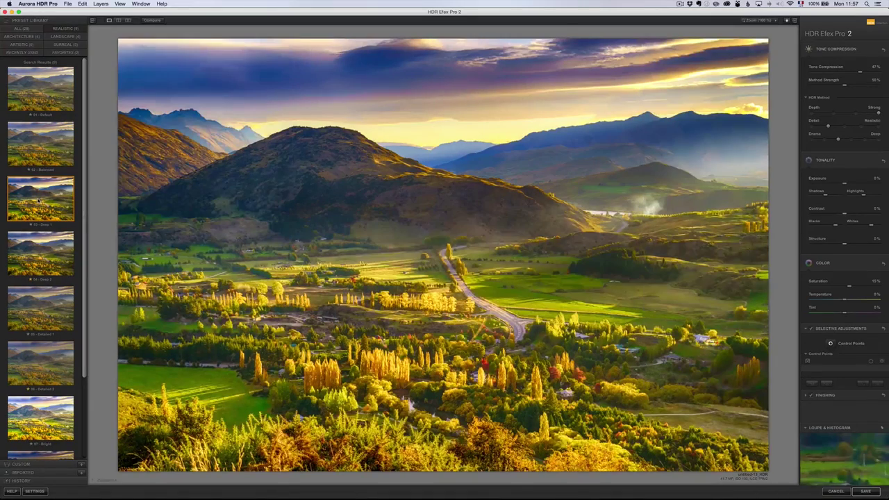
click(41, 253)
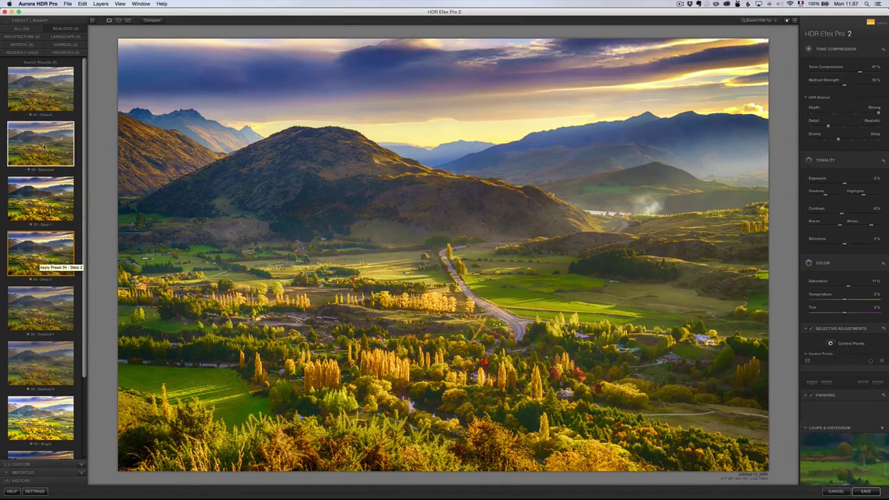
click(47, 90)
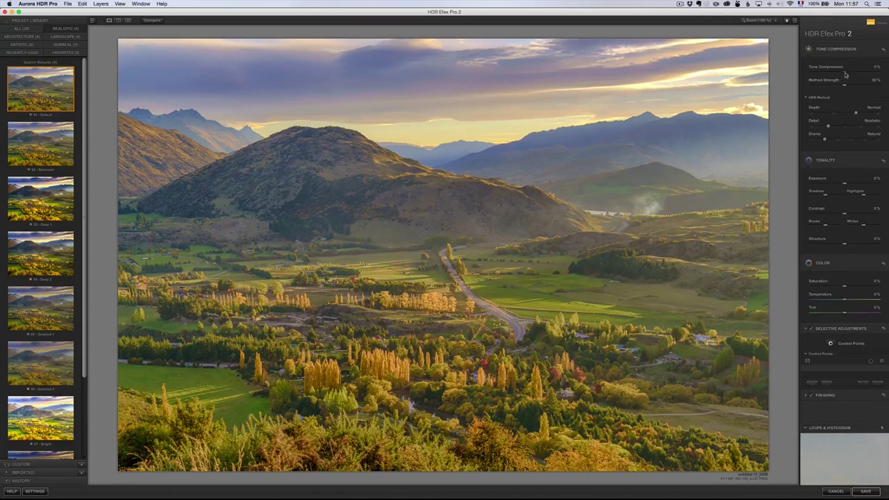
Set Tone Compression to about −38% and HDR Method to Strong depth, Realistic detail
drag(844, 73, 872, 74)
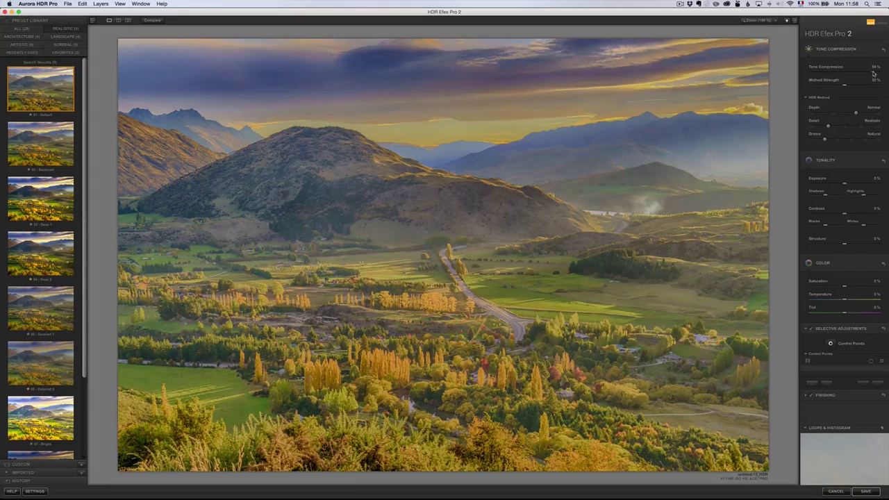
drag(873, 76, 815, 75)
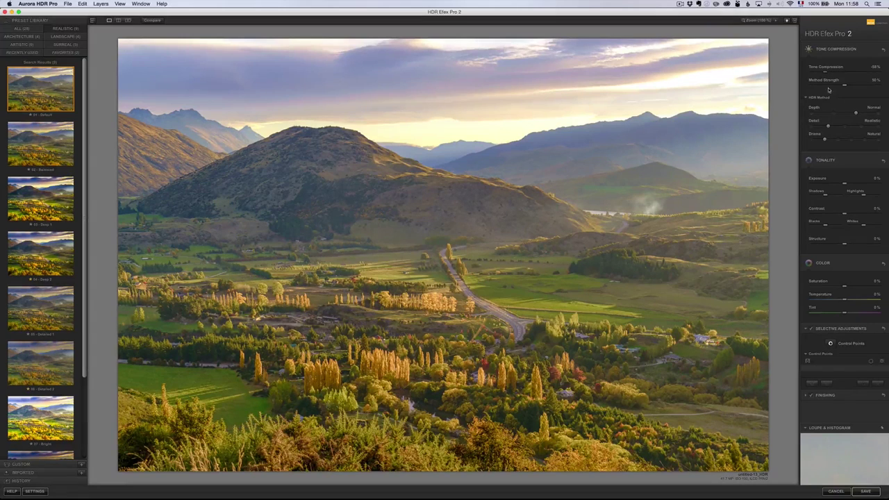
drag(845, 87, 849, 87)
drag(856, 112, 878, 116)
click(845, 129)
drag(845, 128, 878, 129)
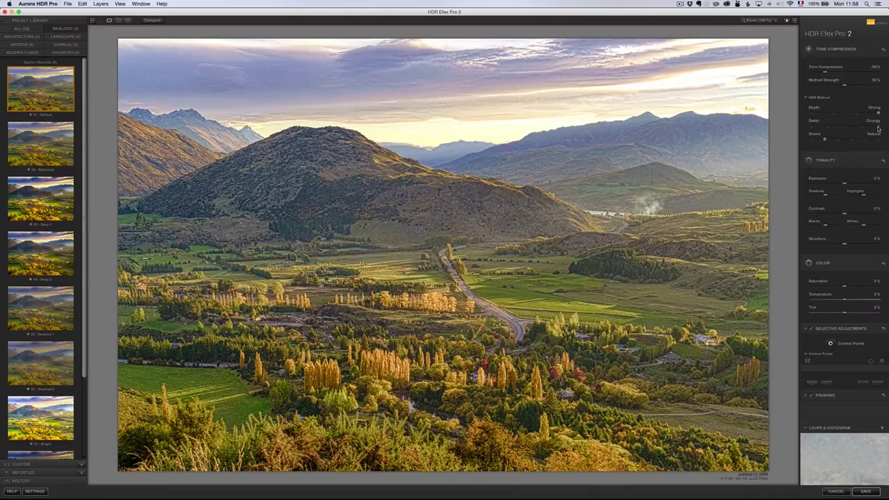
double_click(878, 123)
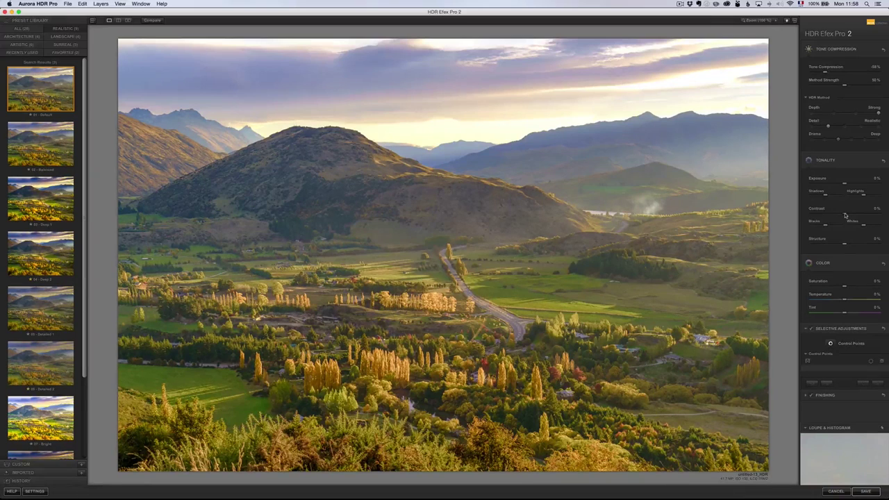
Lower the Blacks to about -35% and raise Saturation to 21% on the valley image
drag(828, 226, 819, 228)
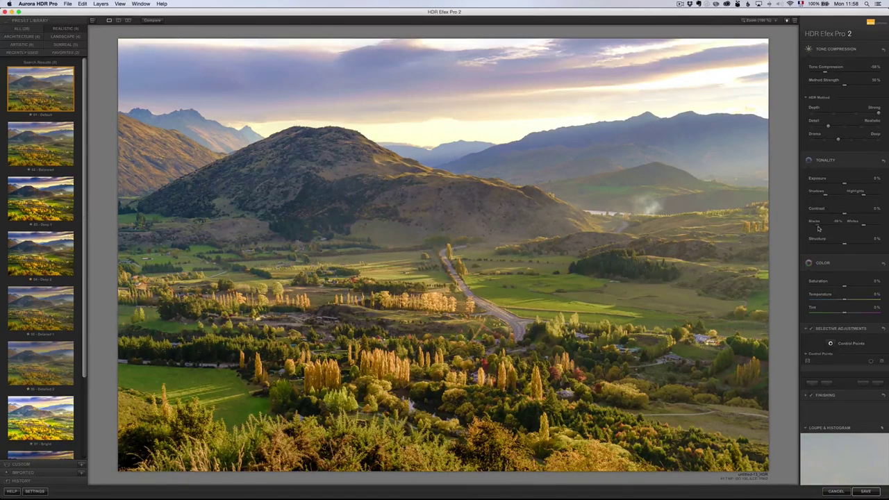
drag(849, 288, 858, 288)
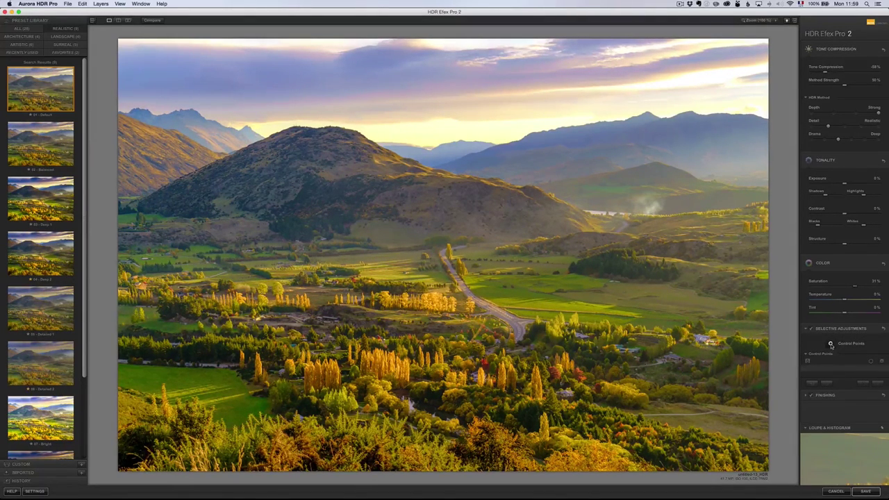
Place a control point in the sky and position it toward the middle of the sky
click(831, 345)
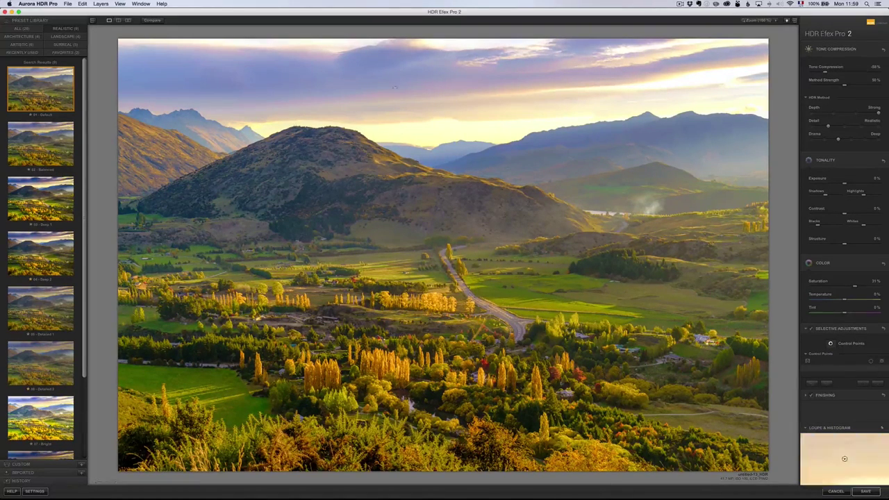
click(382, 81)
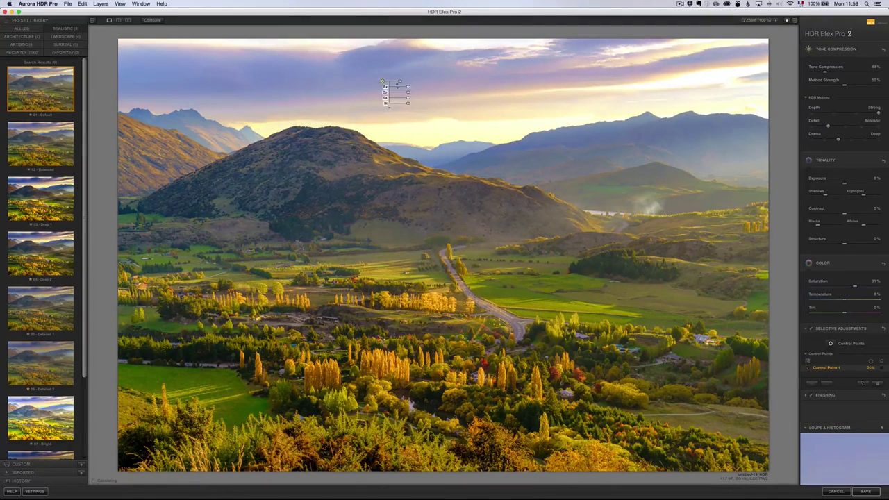
drag(401, 83, 403, 84)
drag(385, 86, 353, 77)
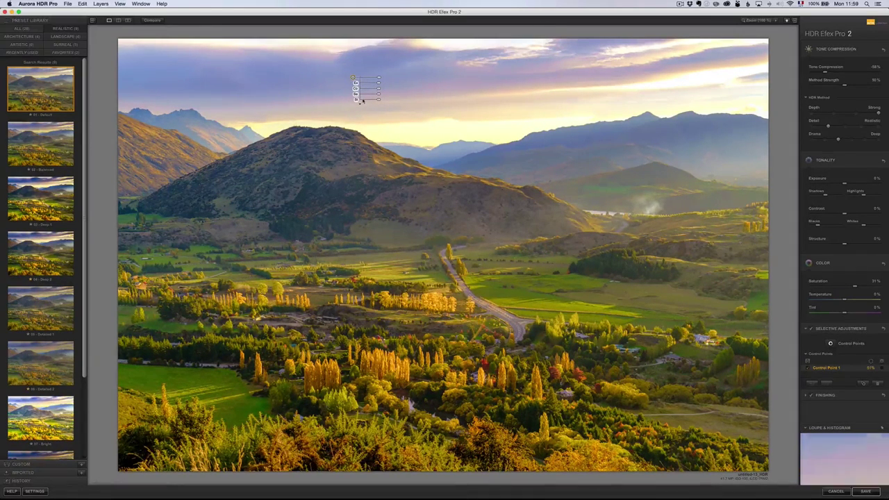
drag(381, 84, 388, 84)
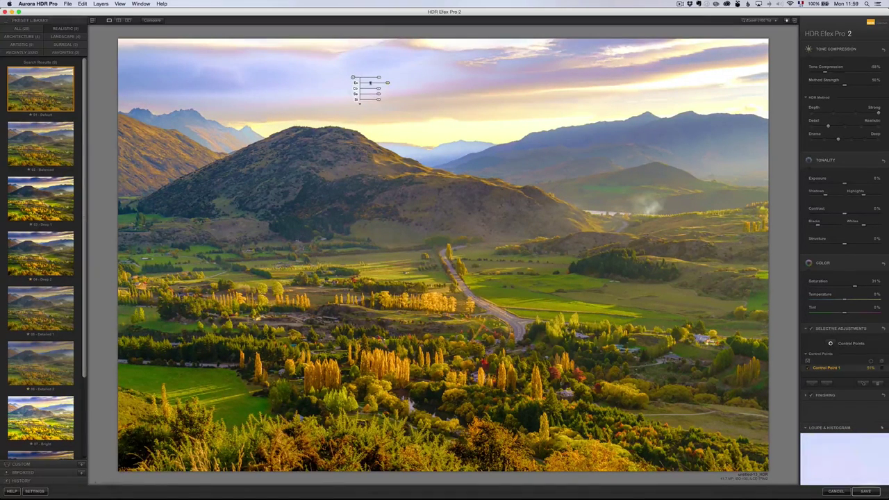
mouse_move(354, 80)
drag(355, 80, 642, 62)
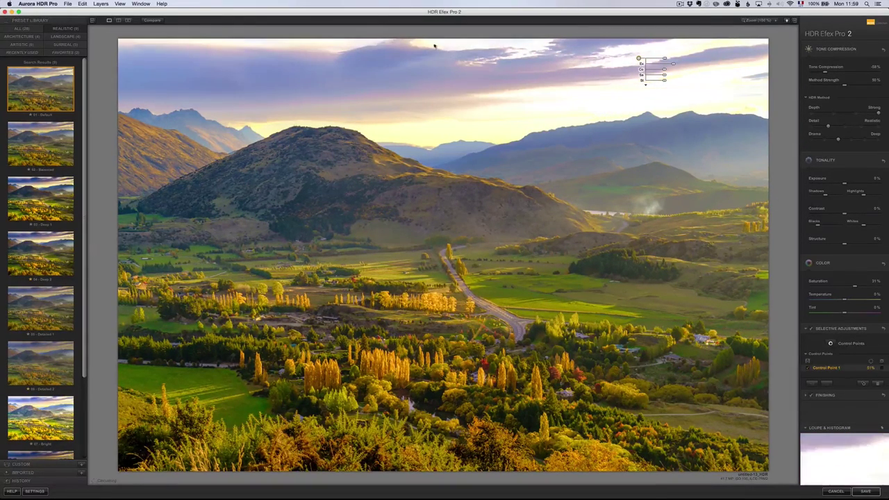
drag(640, 61, 399, 81)
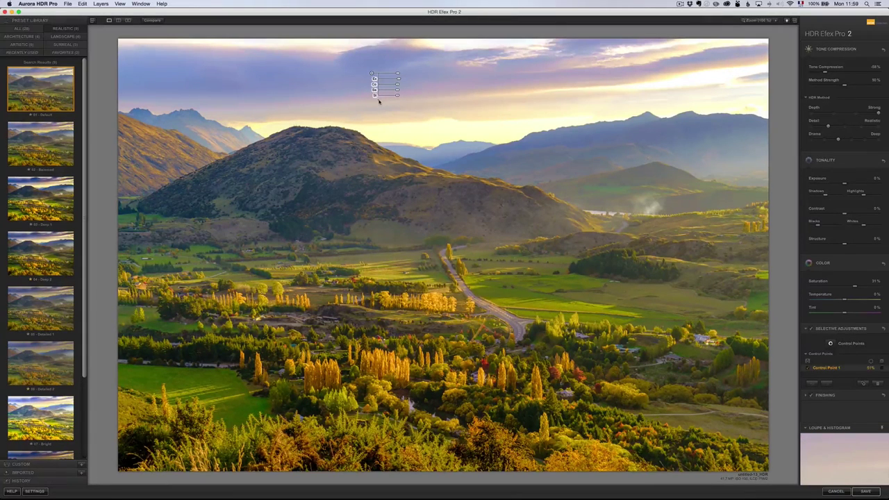
Set the control point's Saturation to about -34% and its Structure to 67%
click(379, 100)
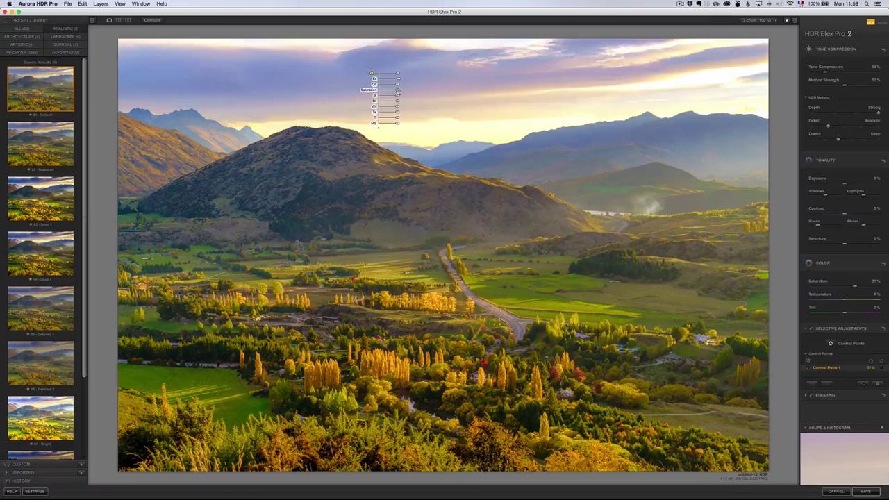
drag(397, 92, 397, 92)
mouse_move(398, 98)
mouse_down()
mouse_move(408, 97)
mouse_move(387, 97)
mouse_up()
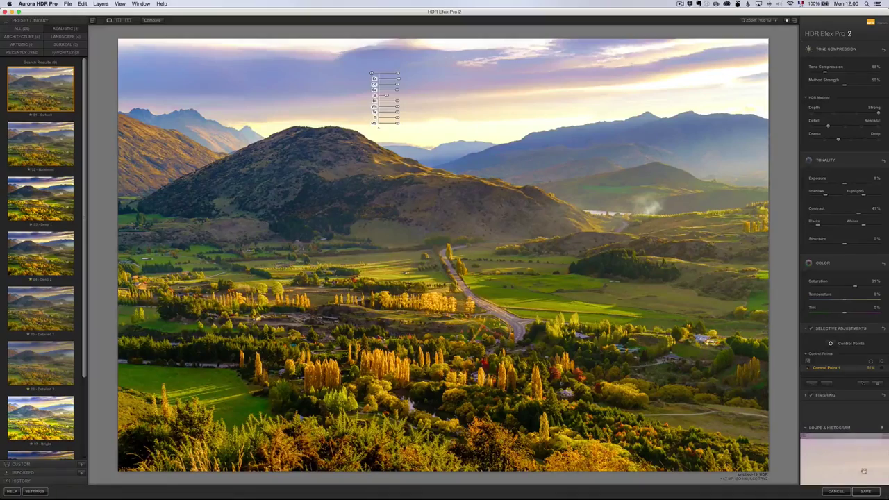
Save the HDR Efex Pro 2 result and switch to the Aurora HDR Pro window
click(866, 491)
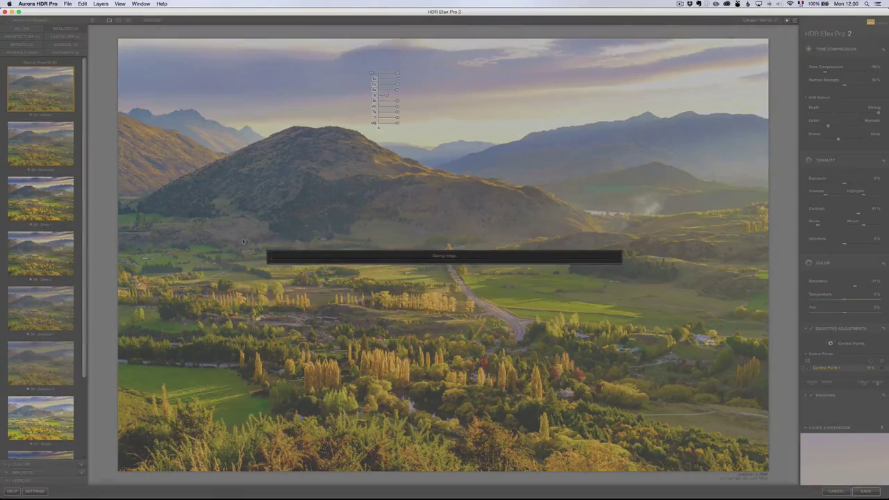
key(super+Tab)
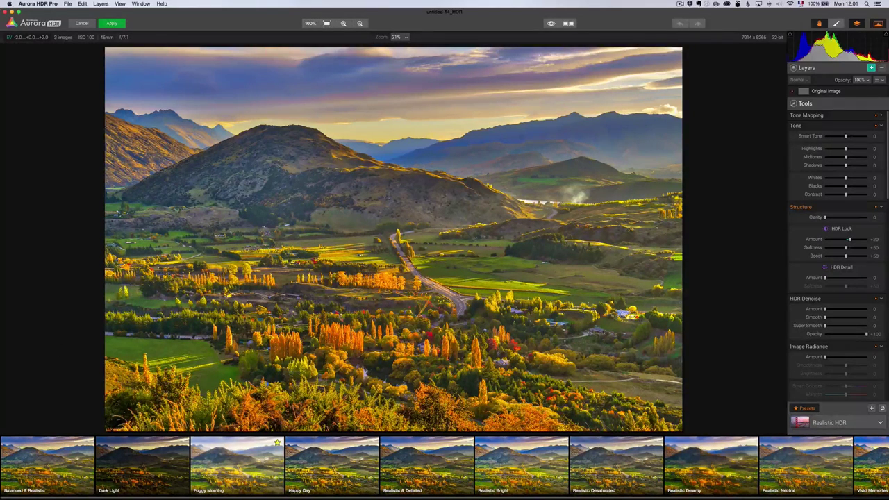
Look at the Basic presets, then apply Balanced & Realistic from the Realistic HDR collection
click(844, 425)
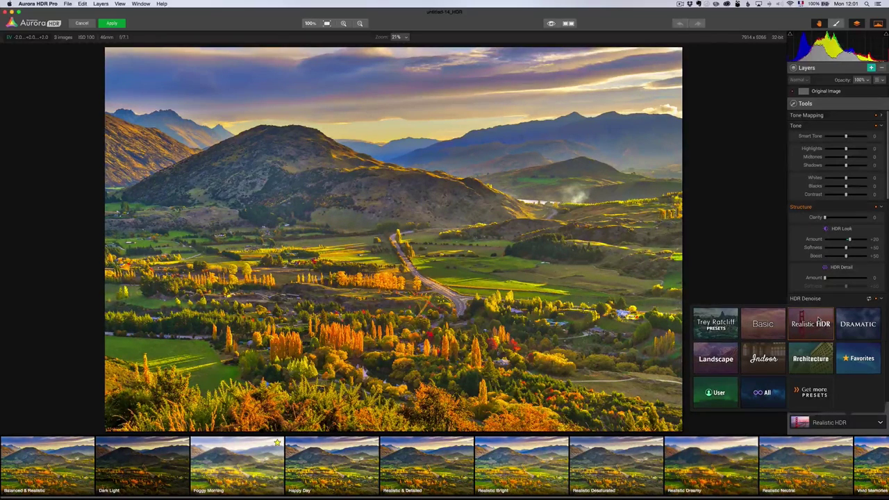
click(776, 330)
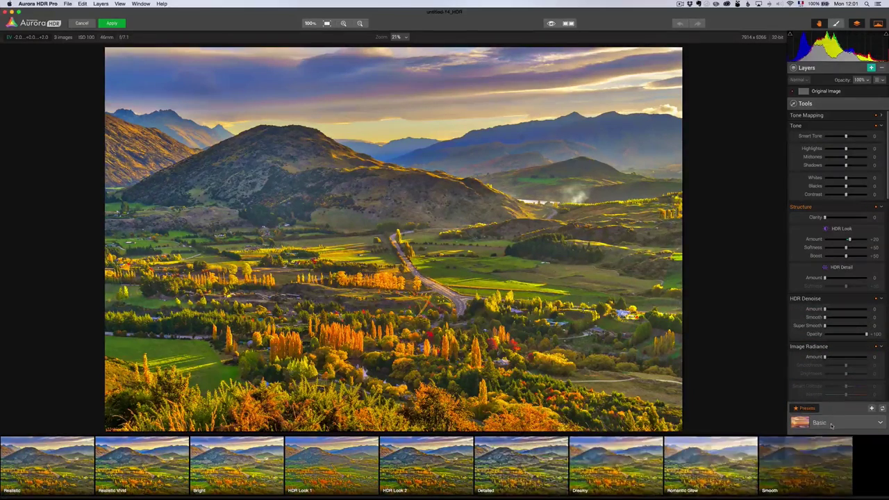
click(866, 424)
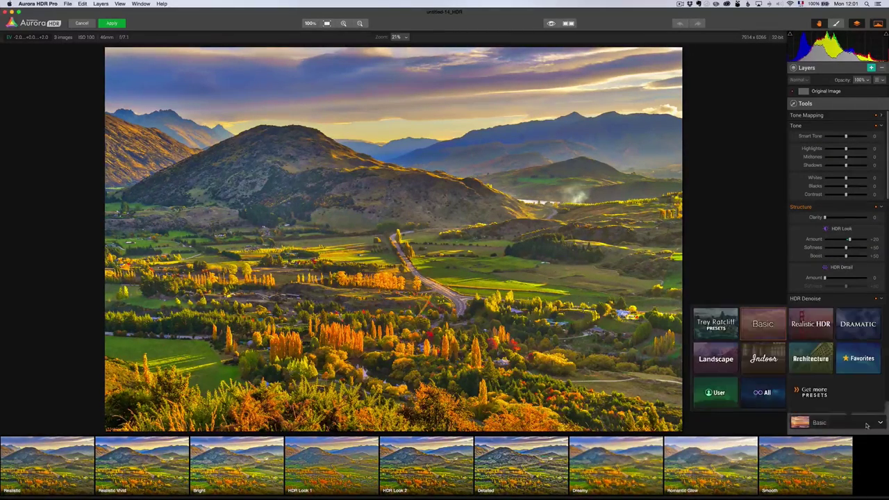
click(811, 324)
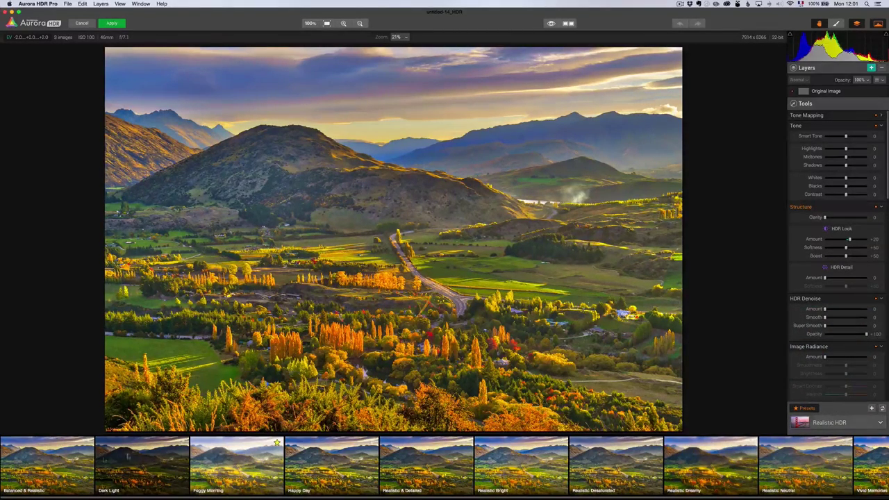
click(24, 457)
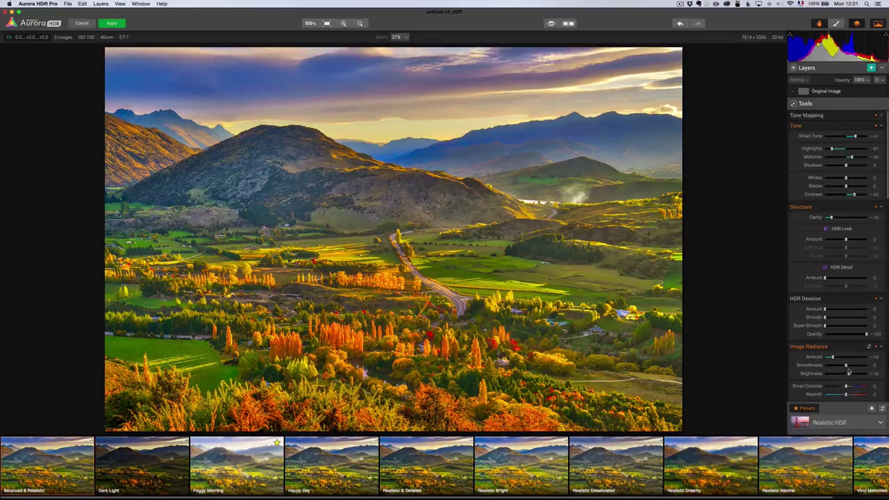
Review the preset's settings in the Tools panel and lower the Vibrance slightly
scroll(848, 373, down, 2)
scroll(849, 372, down, 10)
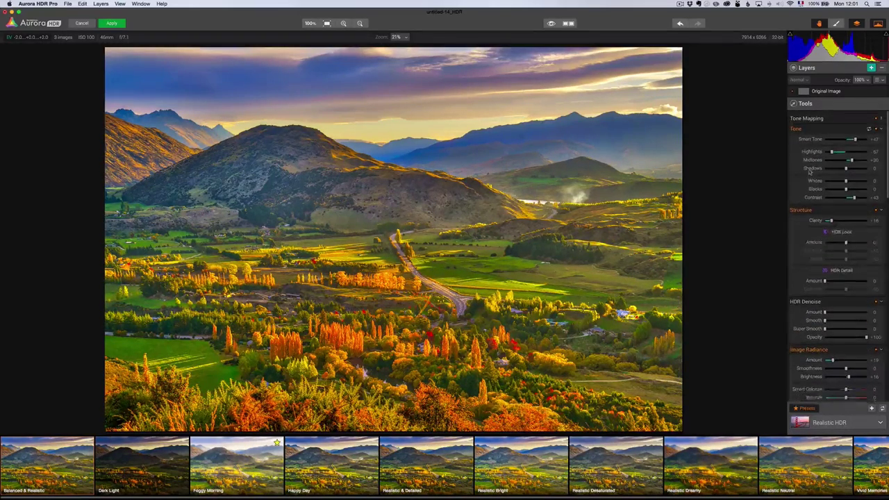
scroll(835, 246, up, 15)
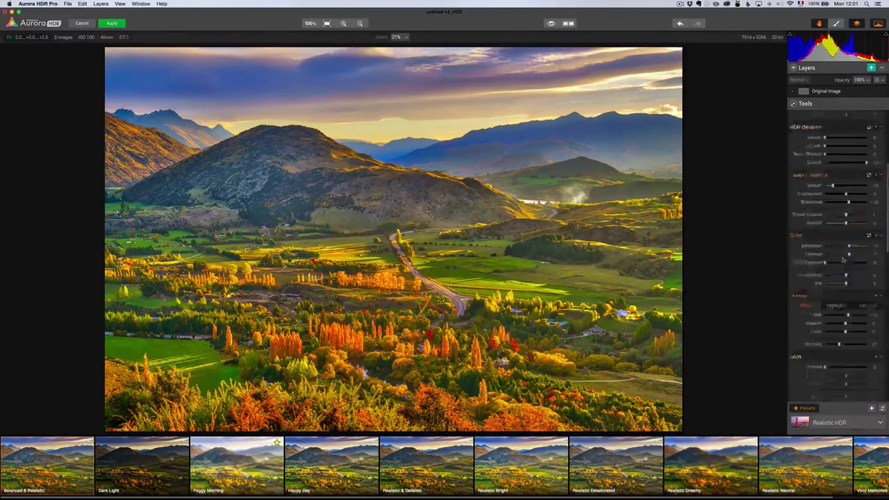
scroll(844, 259, down, 1)
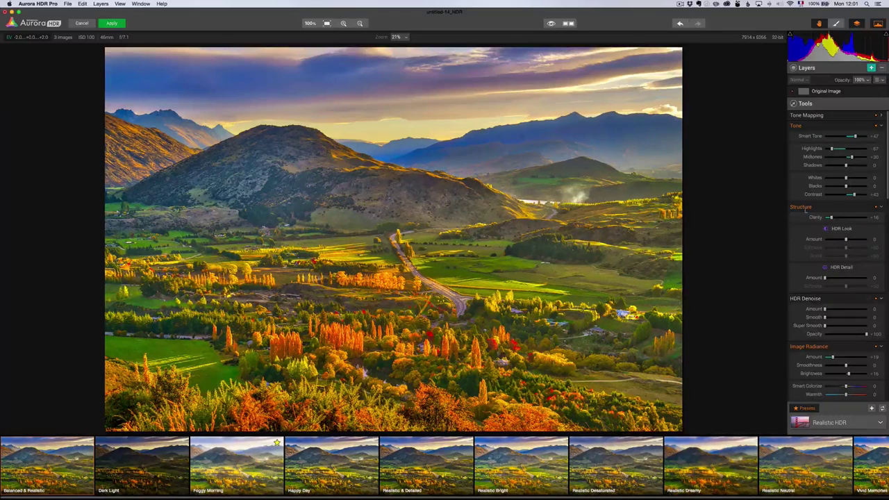
scroll(848, 216, down, 5)
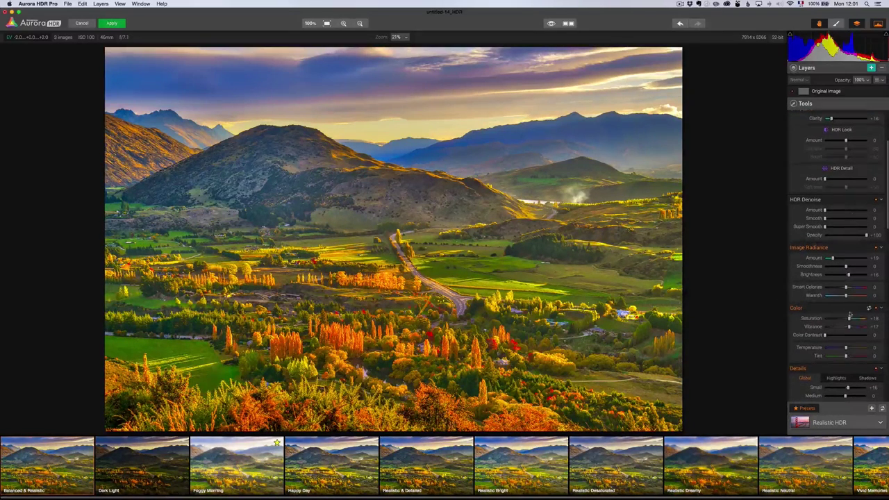
drag(849, 327, 845, 328)
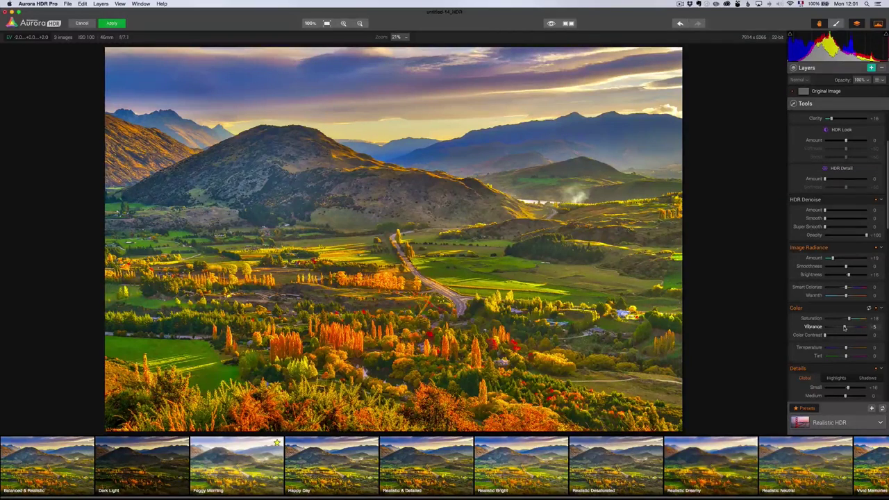
drag(845, 328, 842, 327)
scroll(840, 333, up, 5)
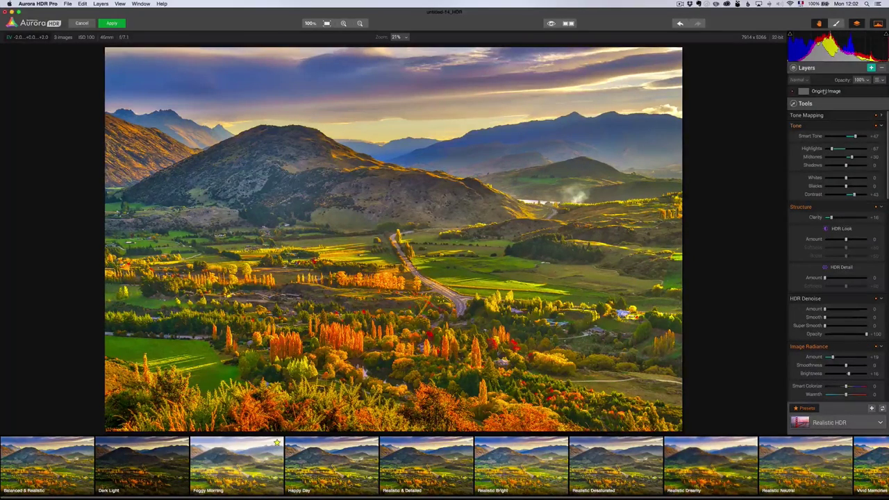
Compare with the original, then add Layer 1 and give it the Foggy Morning preset
click(551, 23)
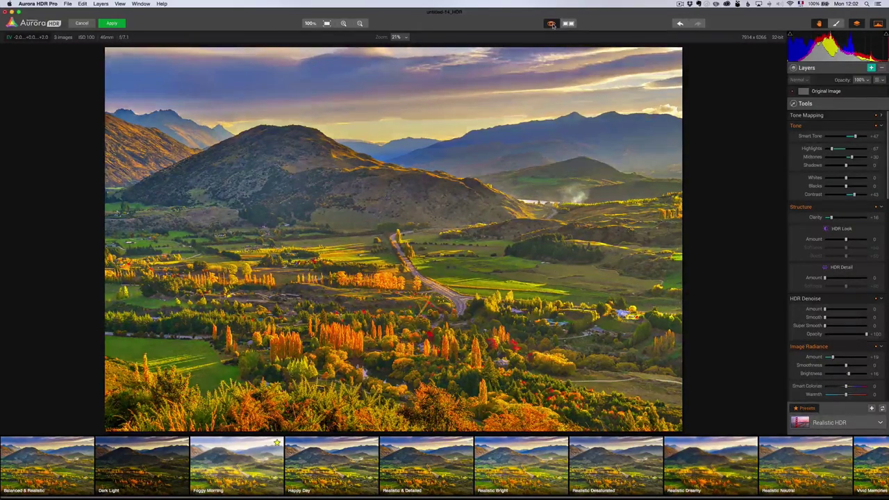
click(551, 24)
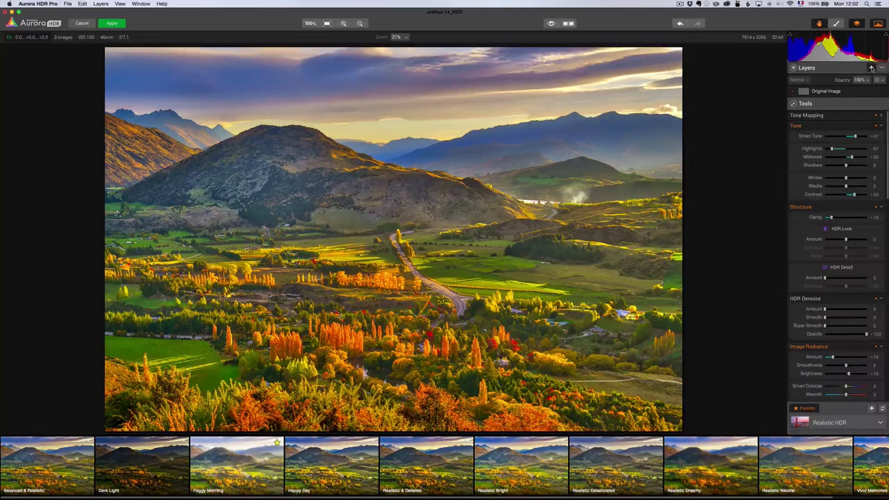
click(872, 68)
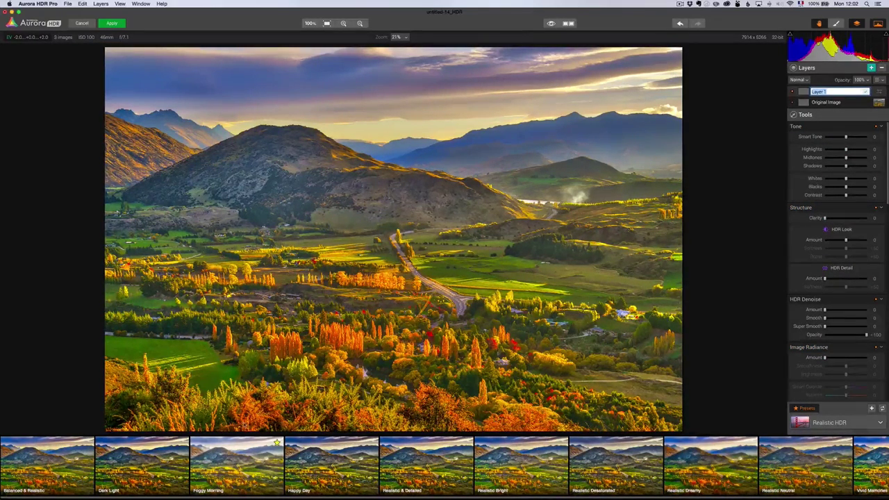
key(Return)
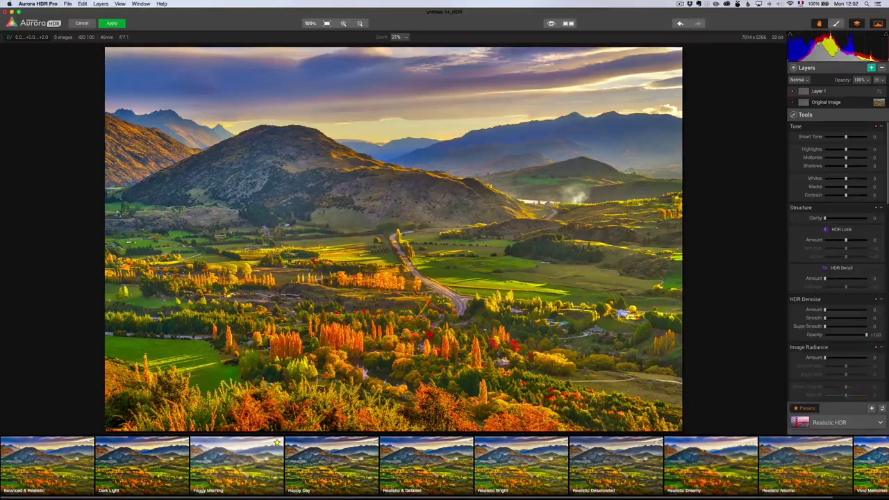
click(230, 471)
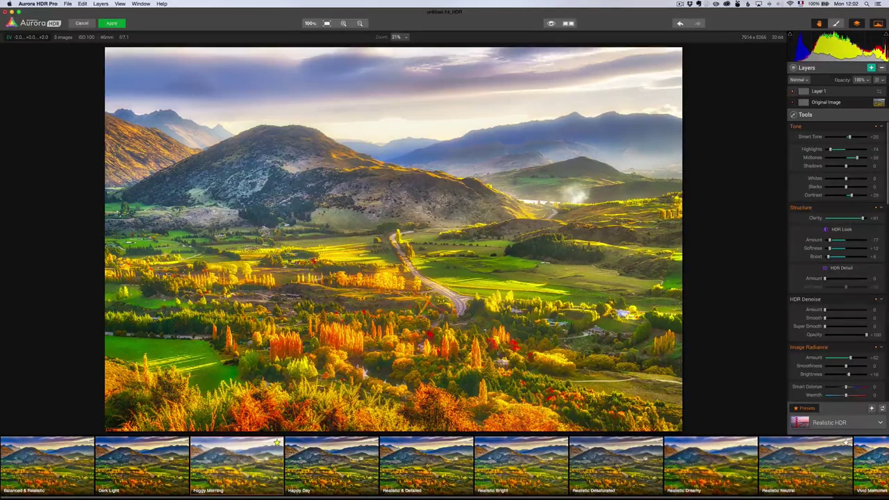
scroll(799, 465, right, 3)
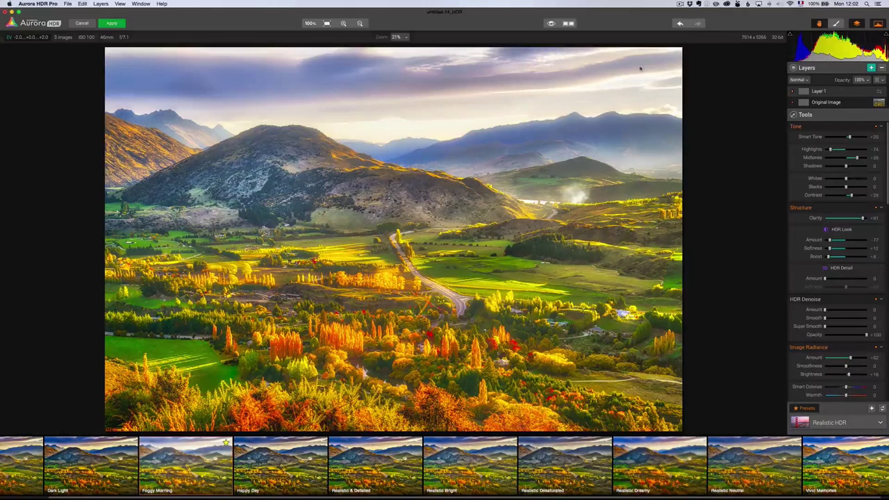
Set the brush size and softness, paint Layer 1's mask over the sky, and toggle the layer to check it
click(837, 23)
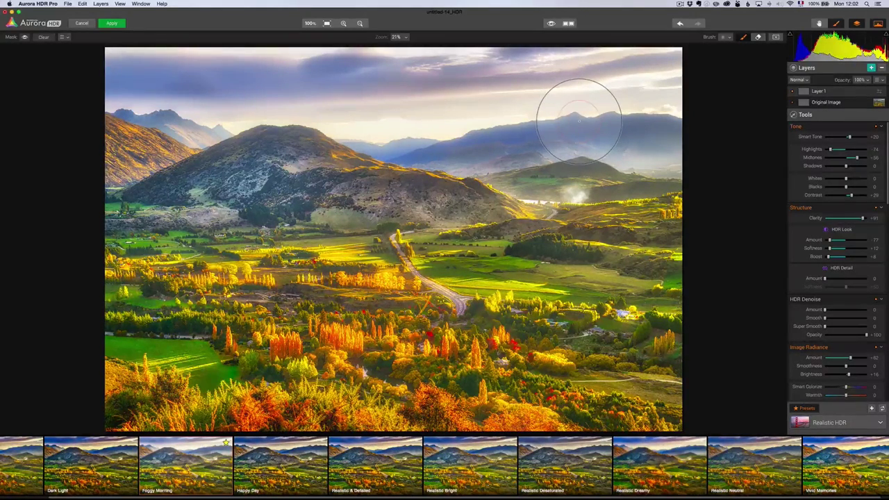
right_click(474, 101)
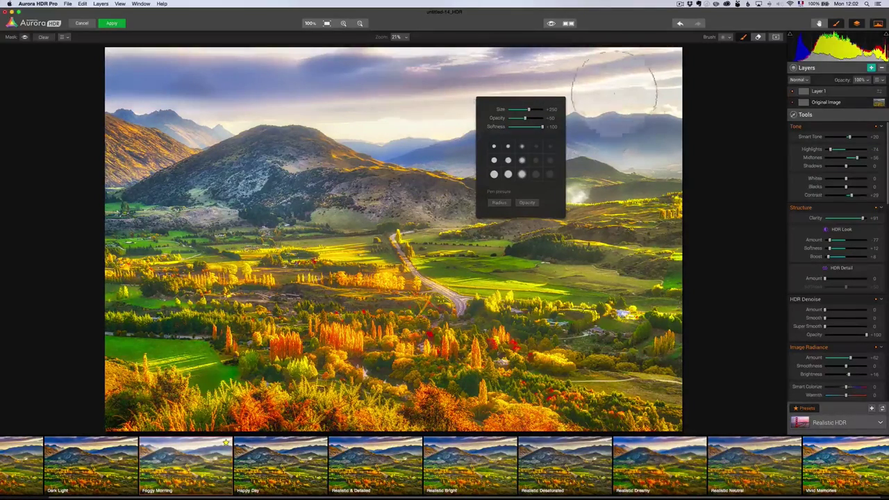
click(632, 104)
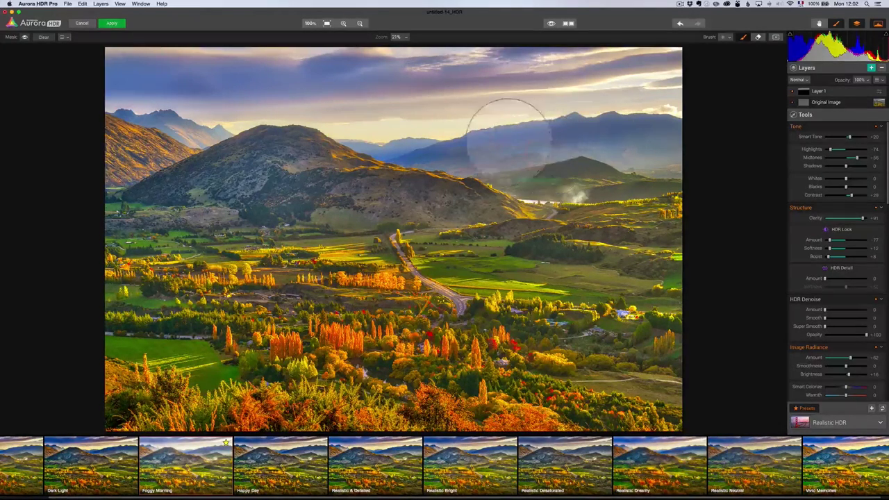
click(793, 92)
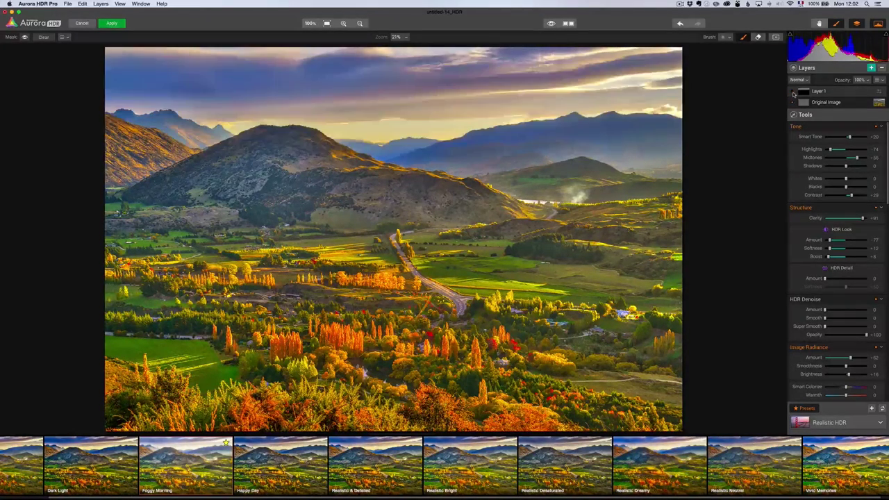
click(793, 92)
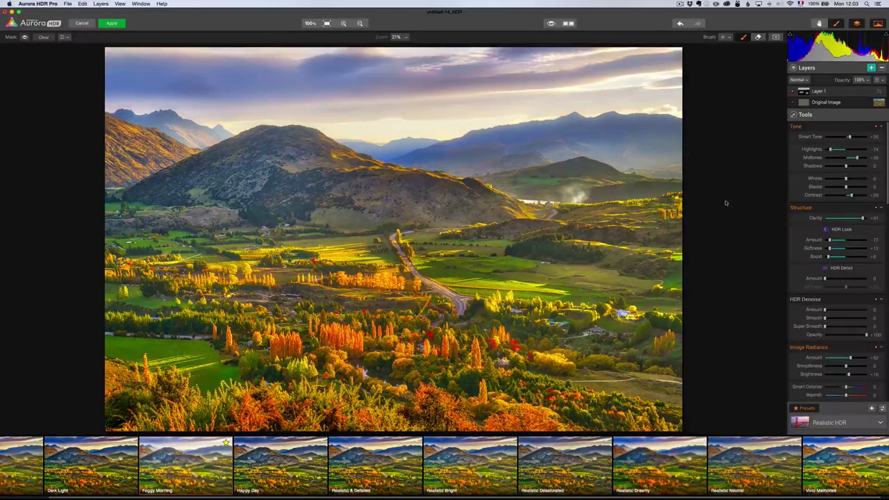
Apply the finished Aurora HDR edit to send it back to Lightroom
click(112, 23)
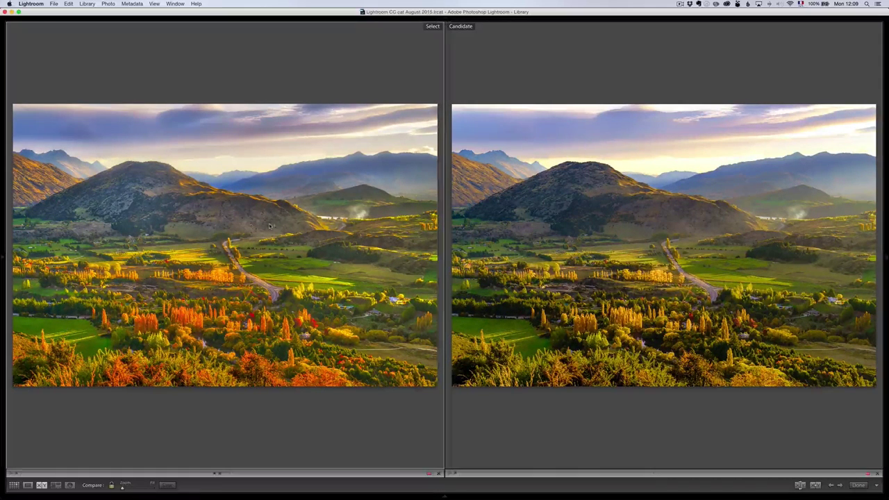
Zoom both versions in and pan across the hillside, fields, road, sky and clouds
click(289, 224)
drag(290, 239, 296, 161)
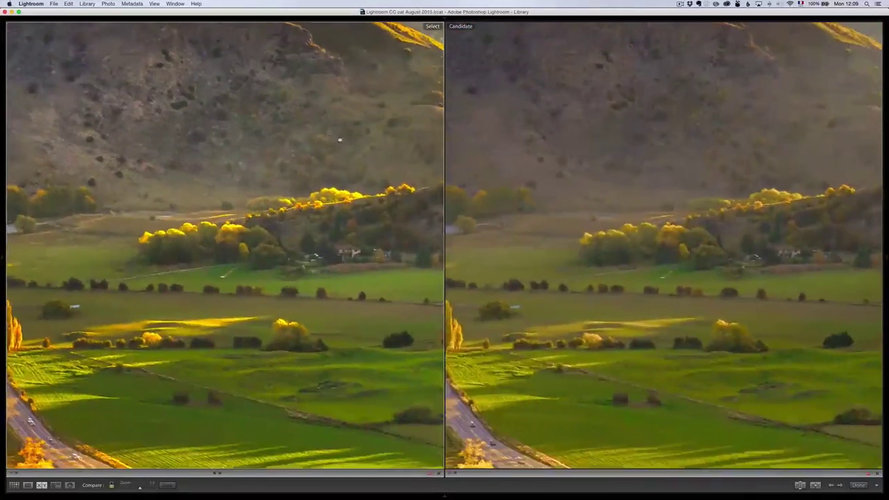
drag(226, 208, 304, 46)
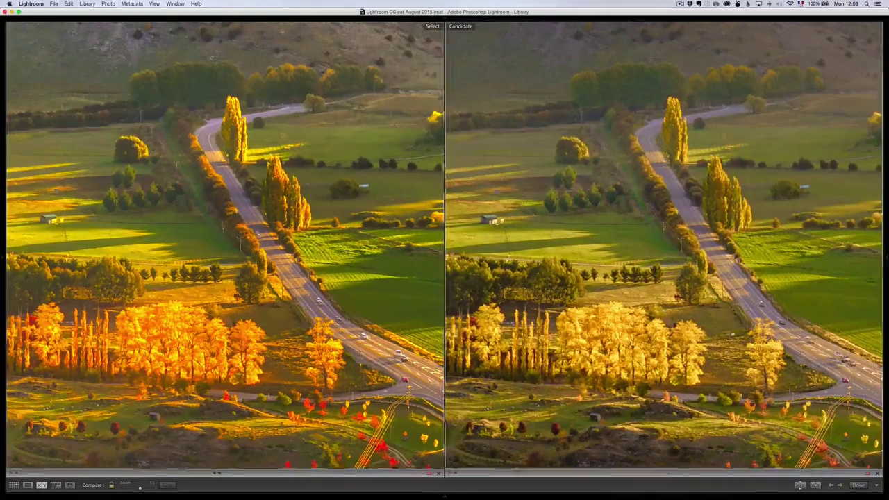
drag(660, 197, 660, 262)
drag(253, 170, 253, 239)
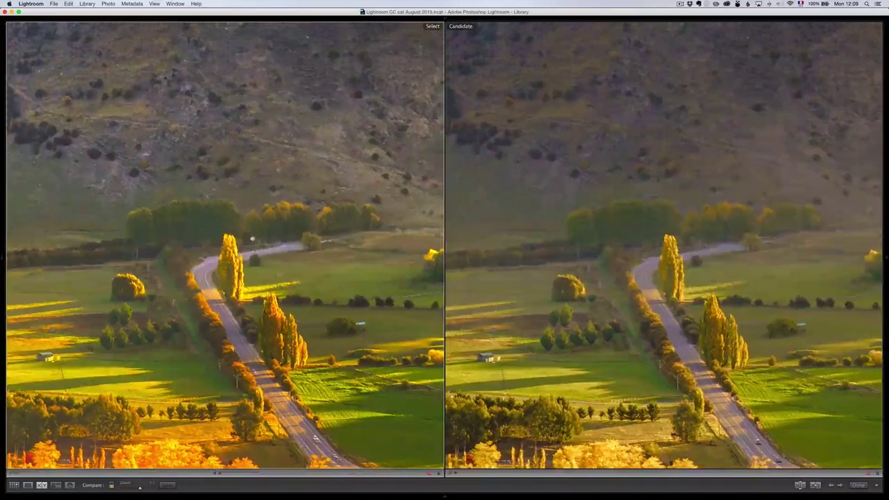
drag(251, 136, 230, 274)
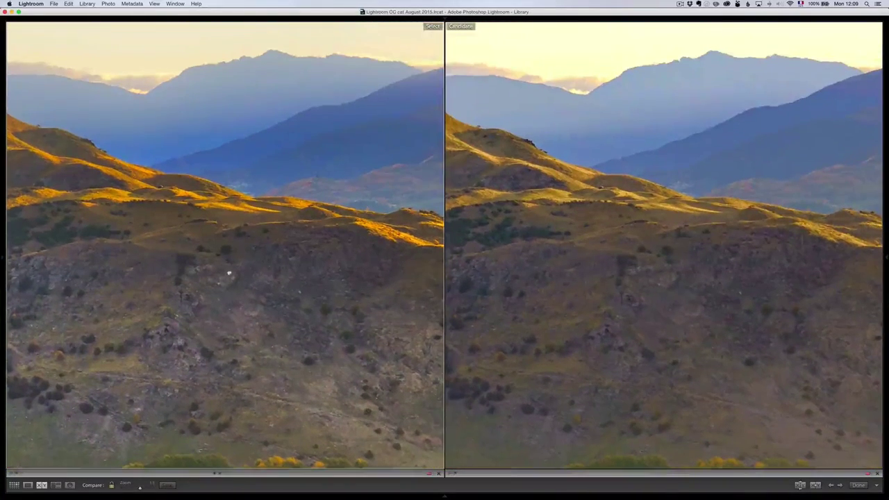
drag(236, 224, 236, 325)
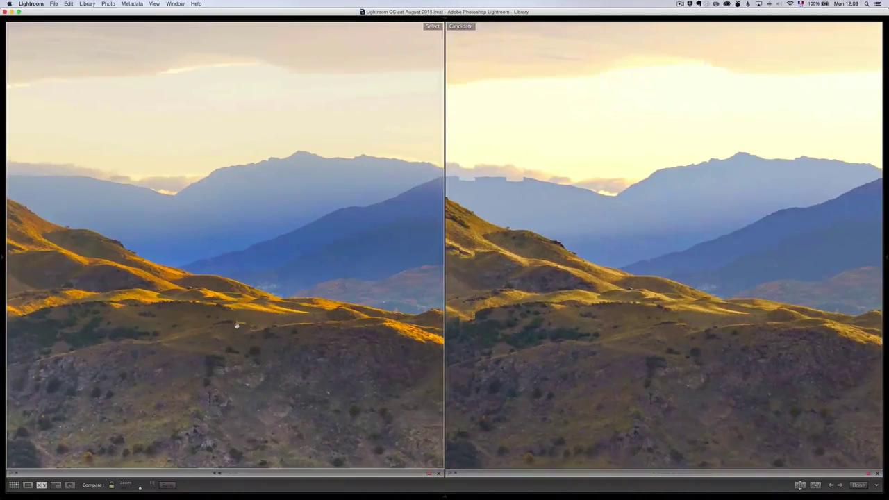
drag(135, 173, 254, 220)
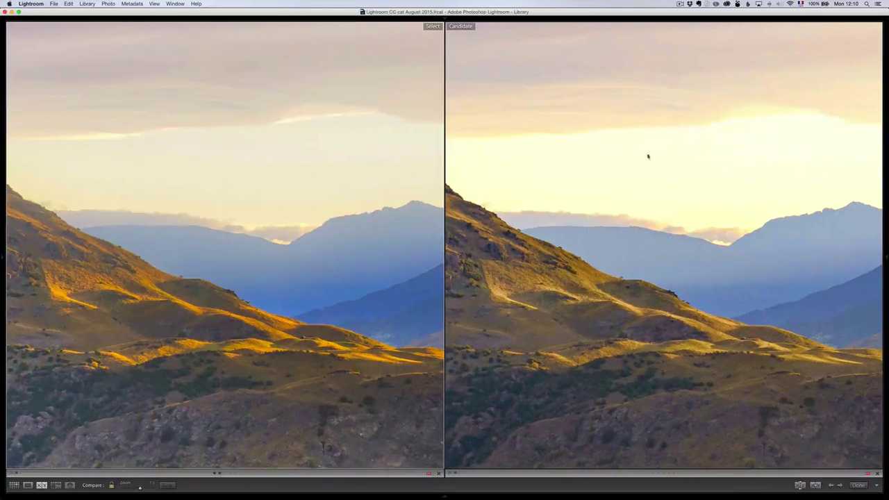
Zoom further into the hillside, then return both photos to Fit
key(super+equal)
key(super+equal)
key(super+equal)
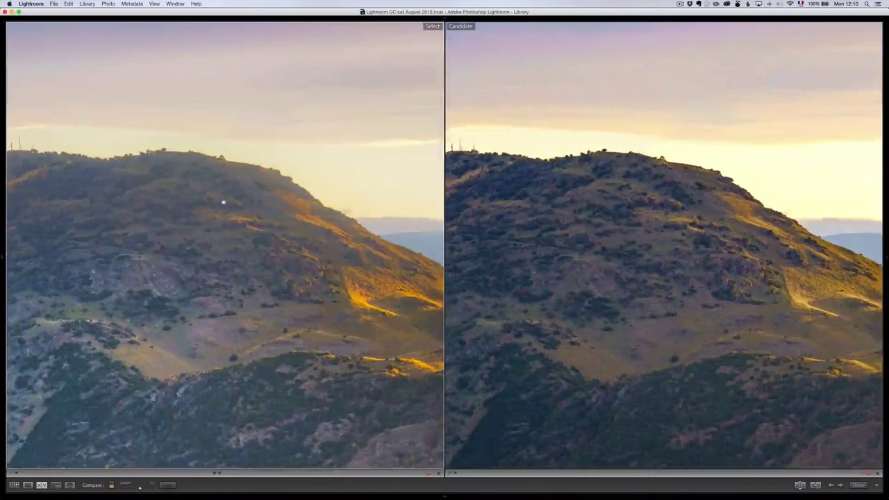
scroll(222, 209, down, 6)
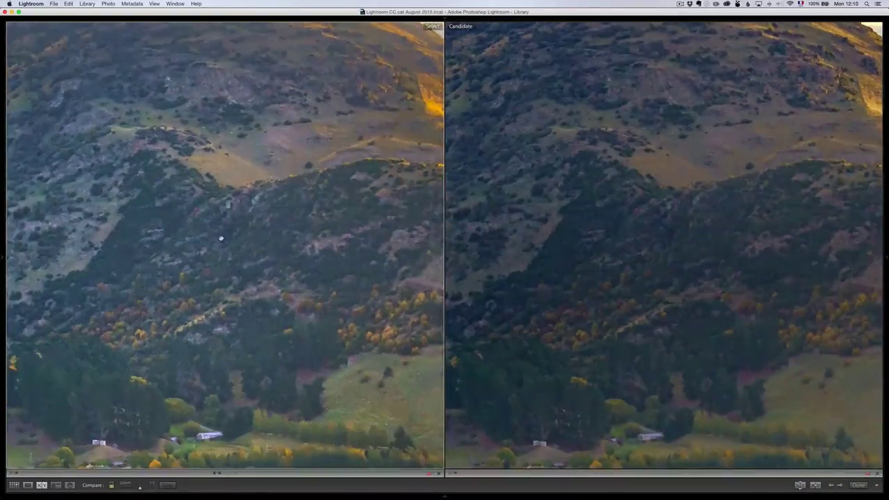
scroll(229, 209, down, 5)
key(super+minus)
key(super+minus)
key(super+minus)
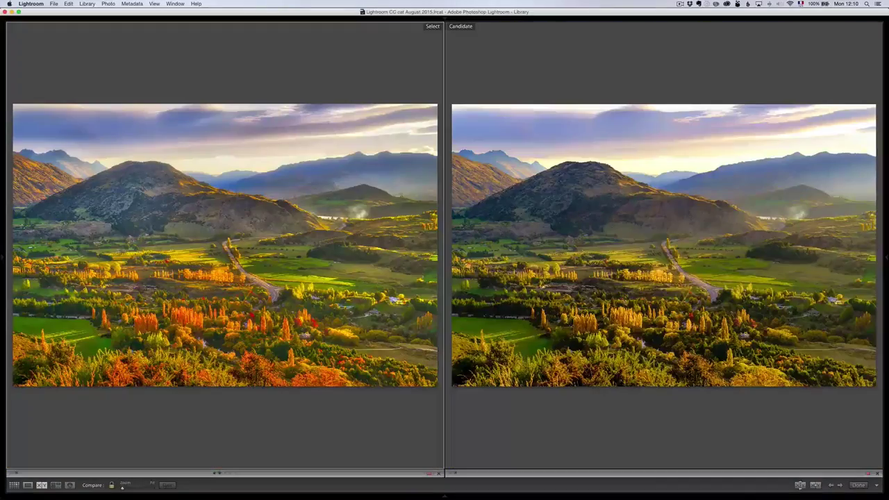
Show the Aurora HDR photo alone in Loupe view and open it in Develop
click(28, 487)
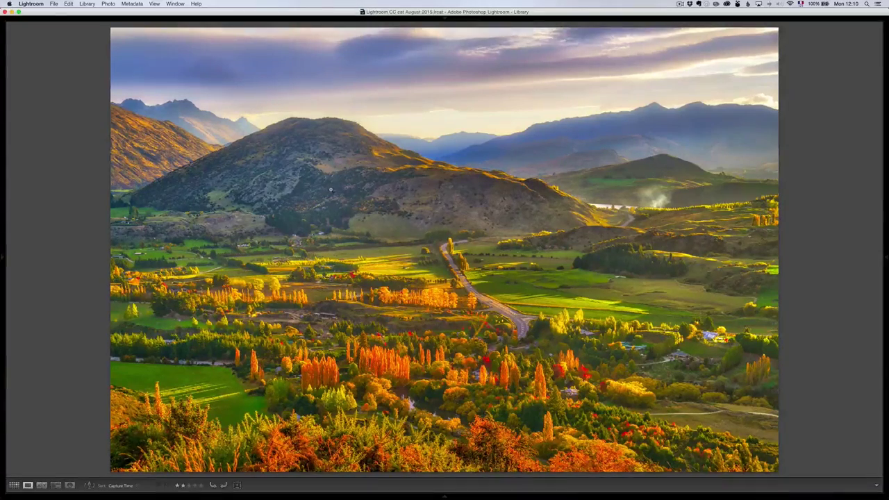
key(shift+Tab)
click(2, 238)
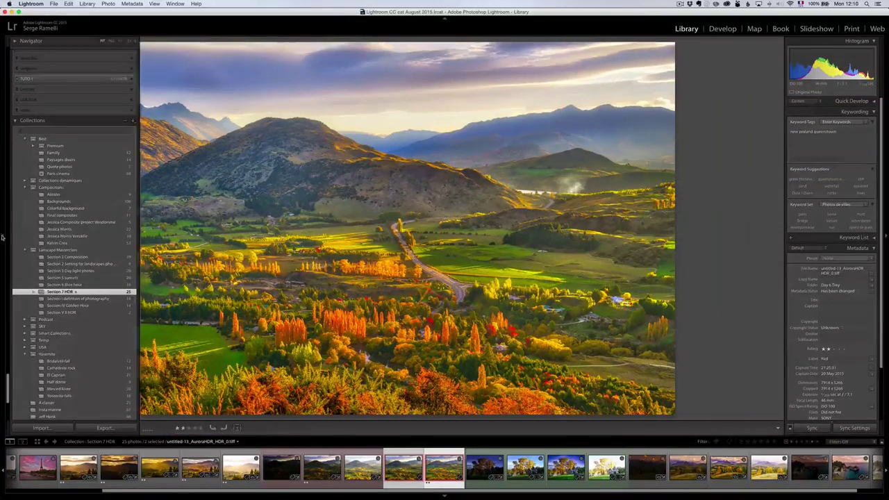
click(718, 31)
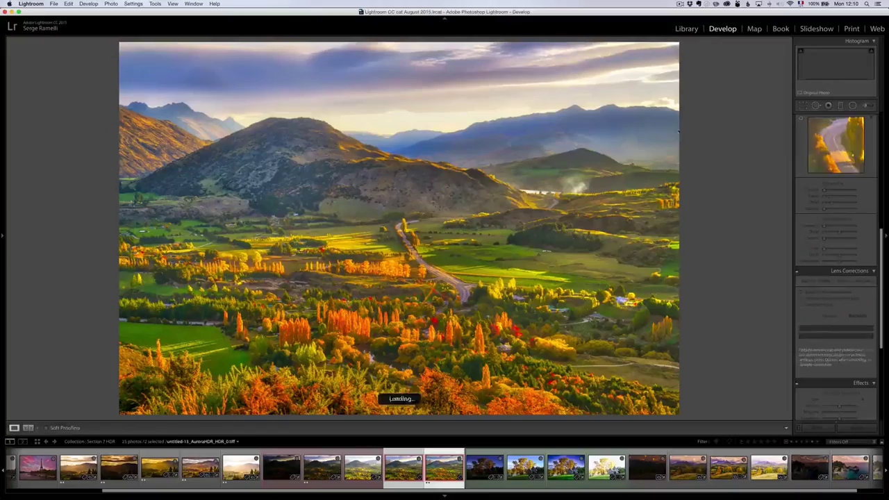
Crop to a wide panorama, trimming sky from the top and foreground from the bottom
click(804, 107)
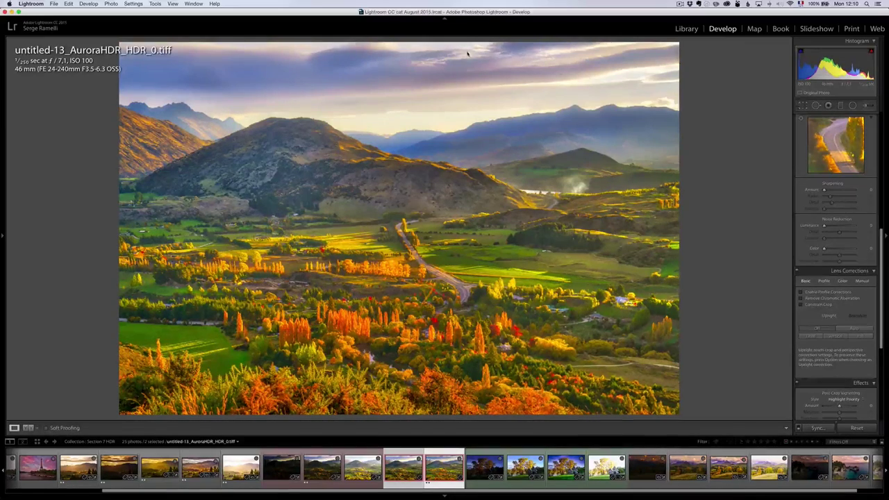
drag(399, 43, 400, 68)
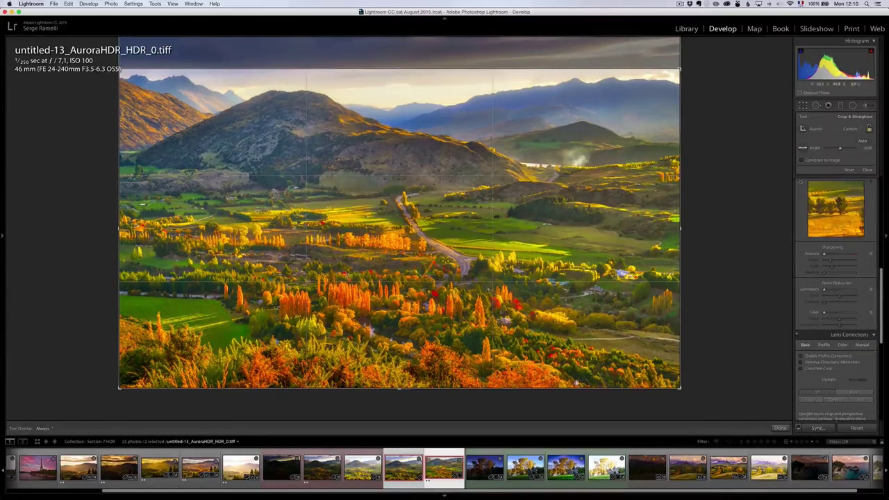
drag(399, 386, 401, 366)
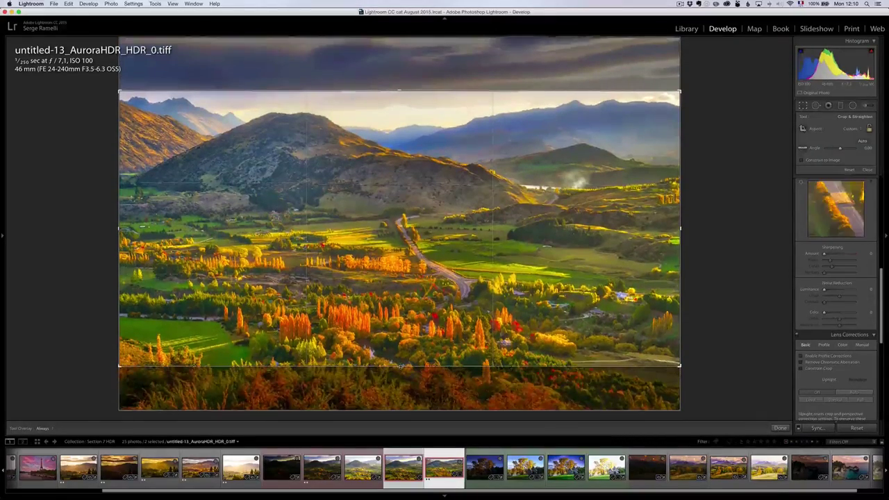
key(Return)
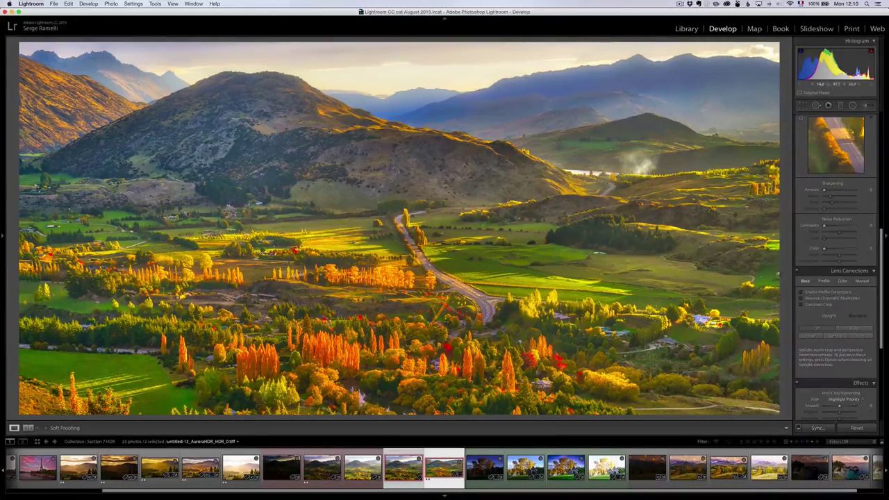
Raise the Aurora HDR photo's contrast to about +42 and add some vibrance
scroll(835, 189, up, 10)
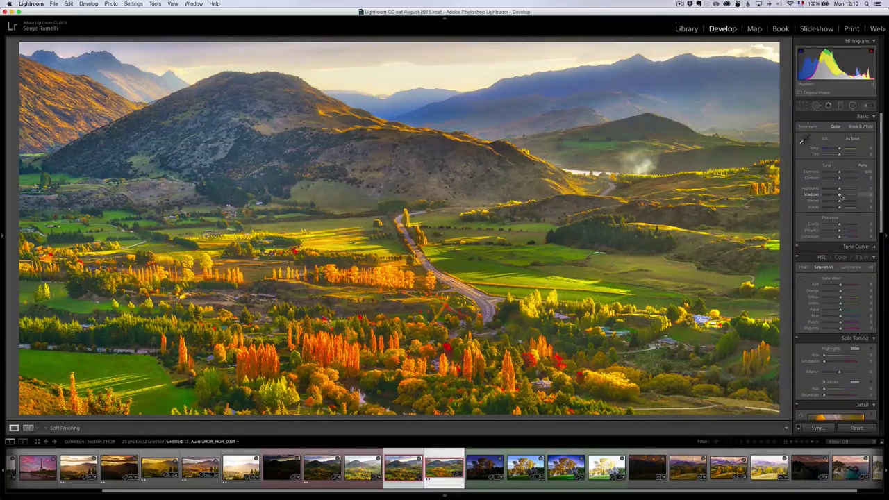
click(846, 179)
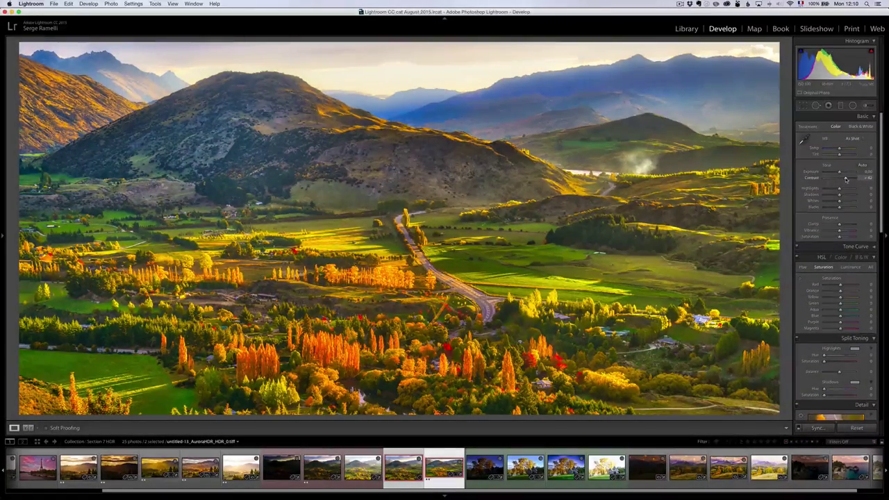
drag(838, 230, 838, 234)
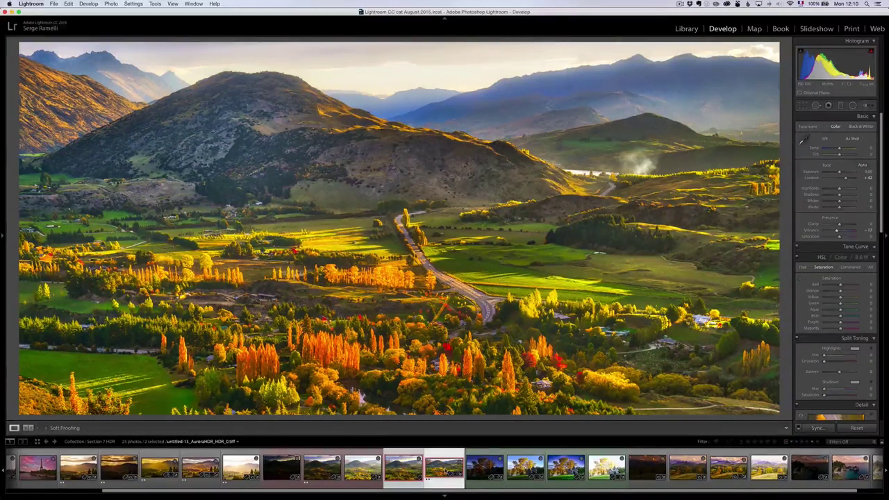
Copy only the crop and process version settings from the Aurora HDR photo
key(super)
key(super)
key(super+shift+c)
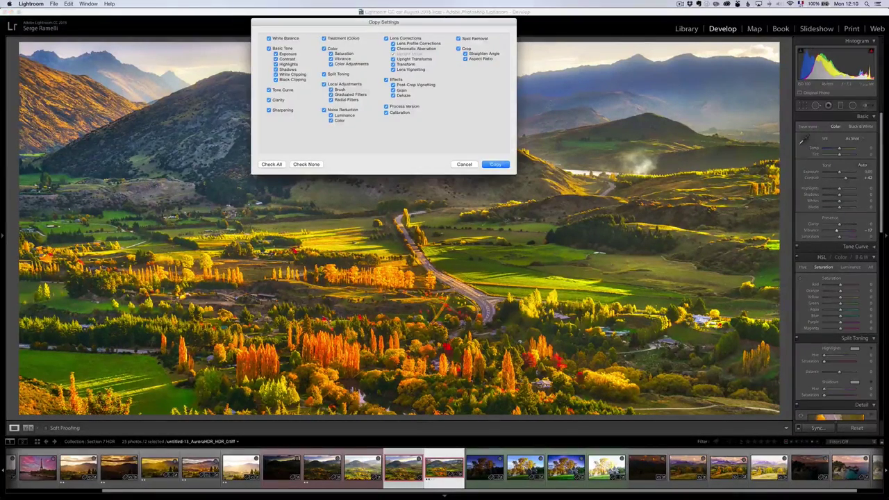
click(311, 165)
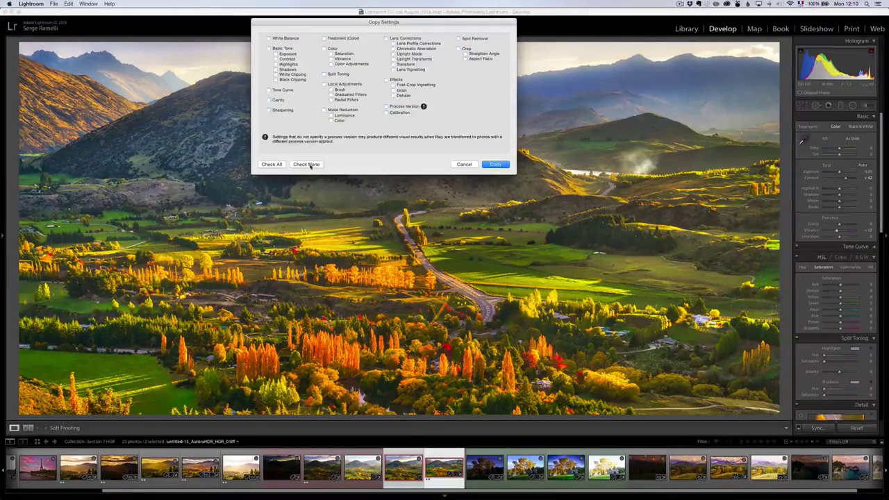
click(389, 106)
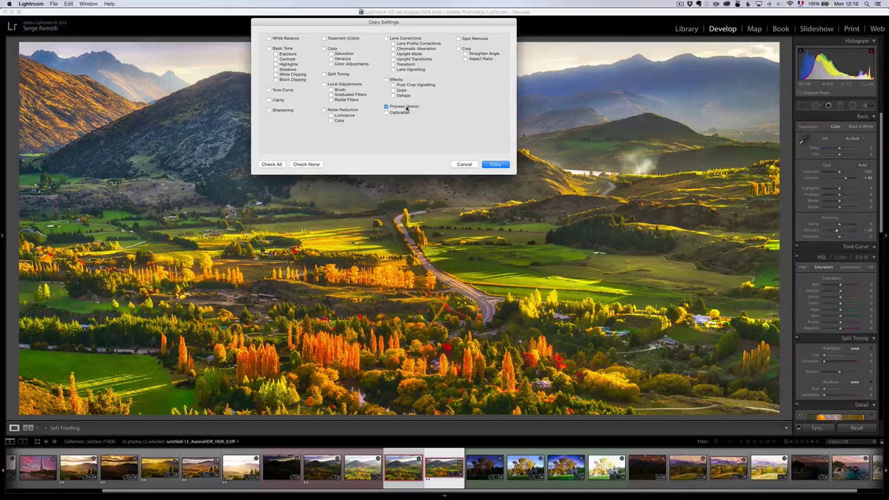
click(495, 164)
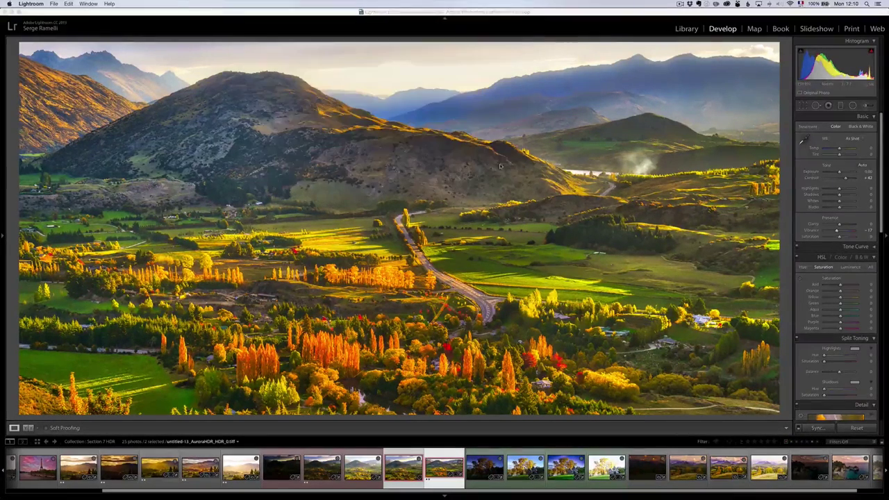
On untitled-13_HDR.tif, set vibrance about +47, contrast +30 and shadows +46, then enter Compare view
click(406, 475)
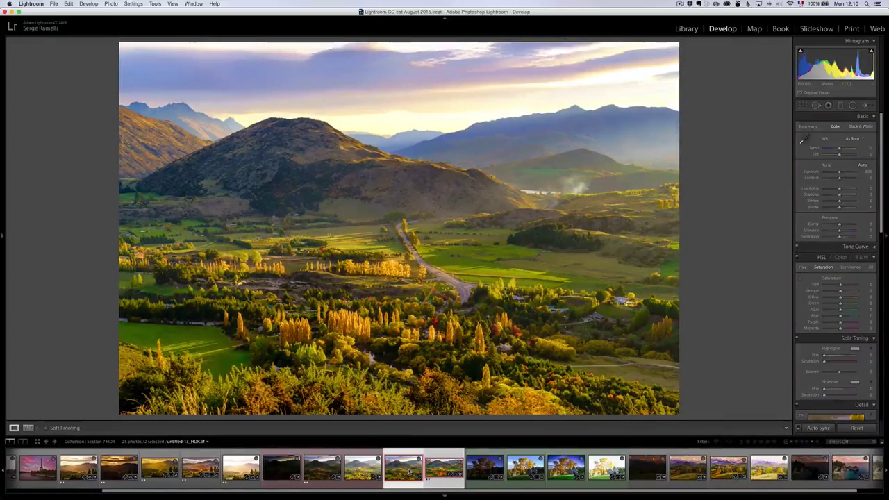
click(409, 471)
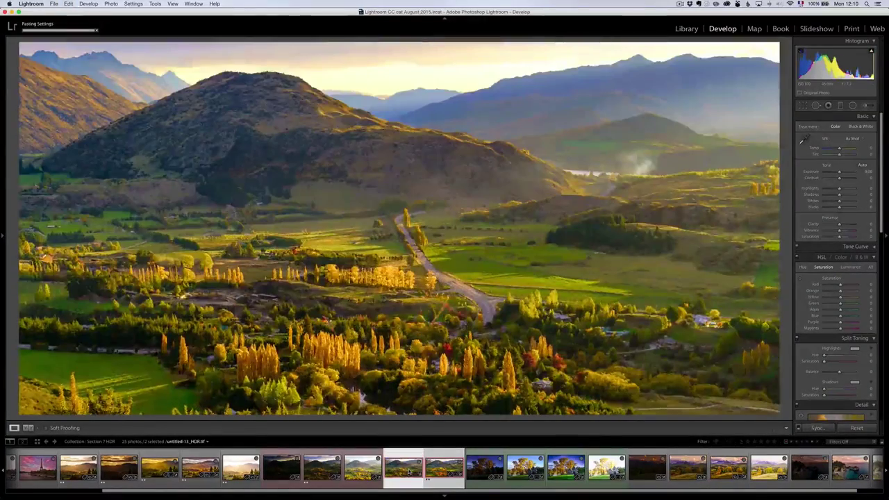
click(845, 232)
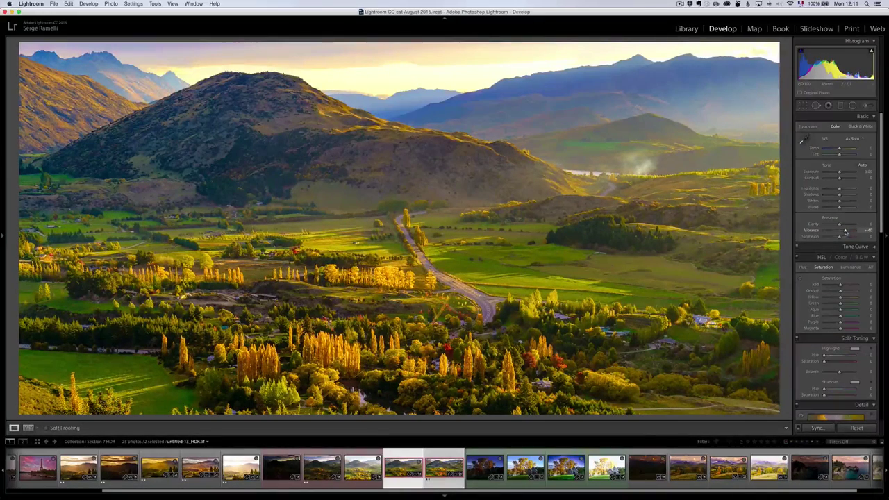
drag(846, 232, 847, 229)
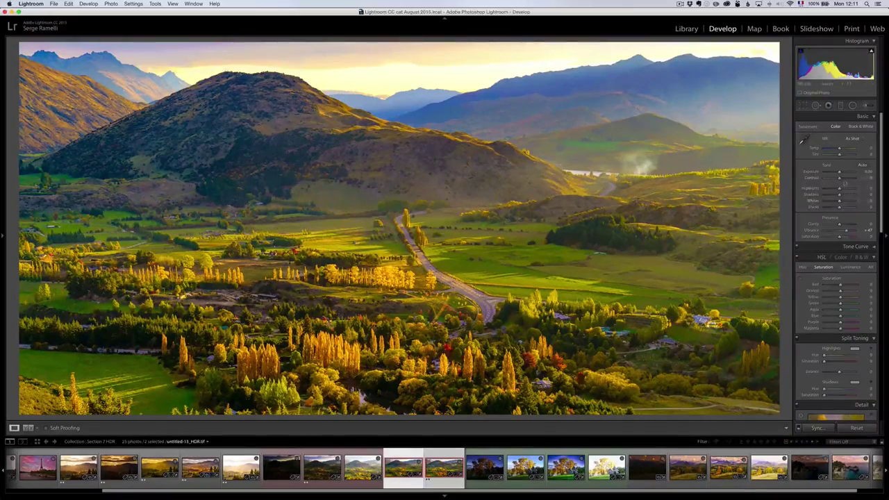
click(844, 179)
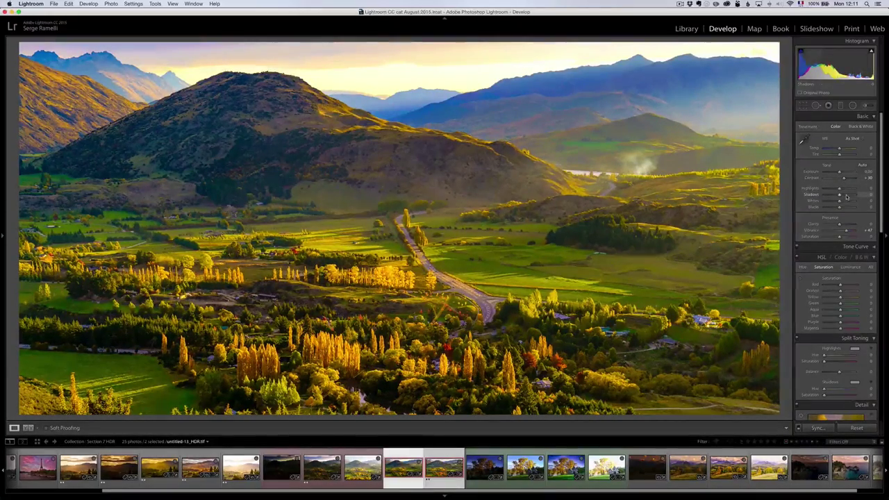
drag(845, 195, 847, 196)
drag(848, 196, 847, 195)
key(c)
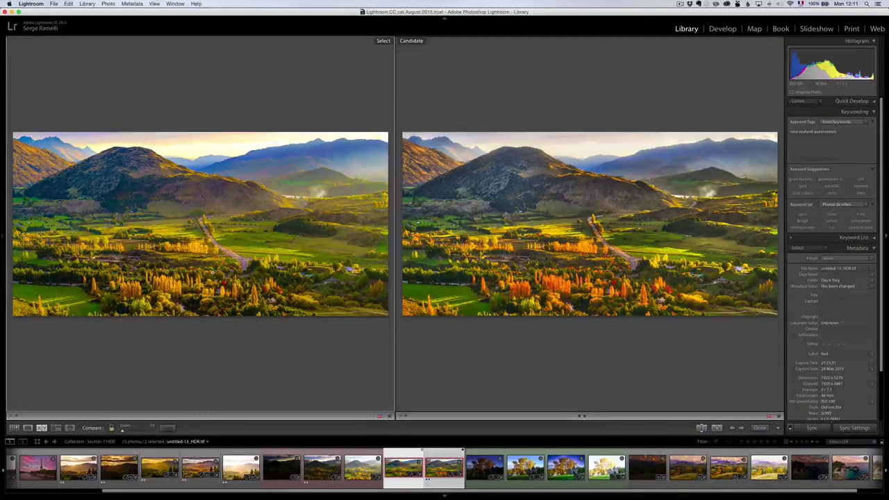
Hide all side panels so only the two HDR versions show in Compare view
key(shift+Tab)
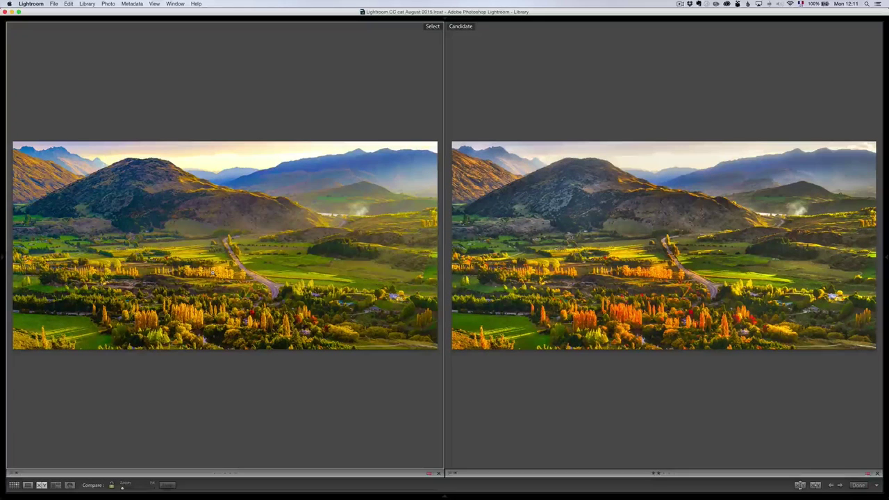